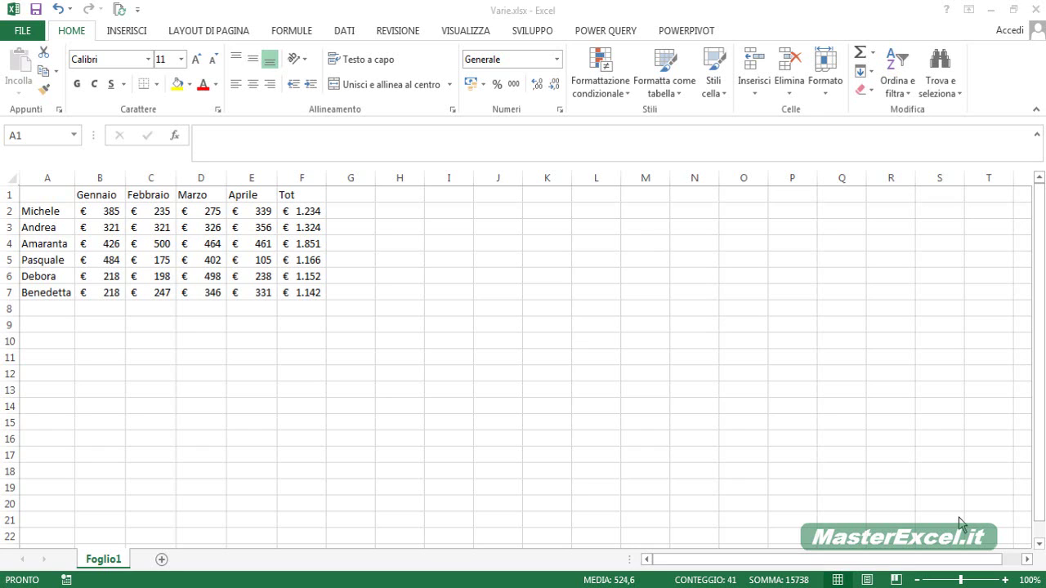
Select the whole sales table A1:F7 with Ctrl+A.
{"action": "key", "text": "ctrl+a"}
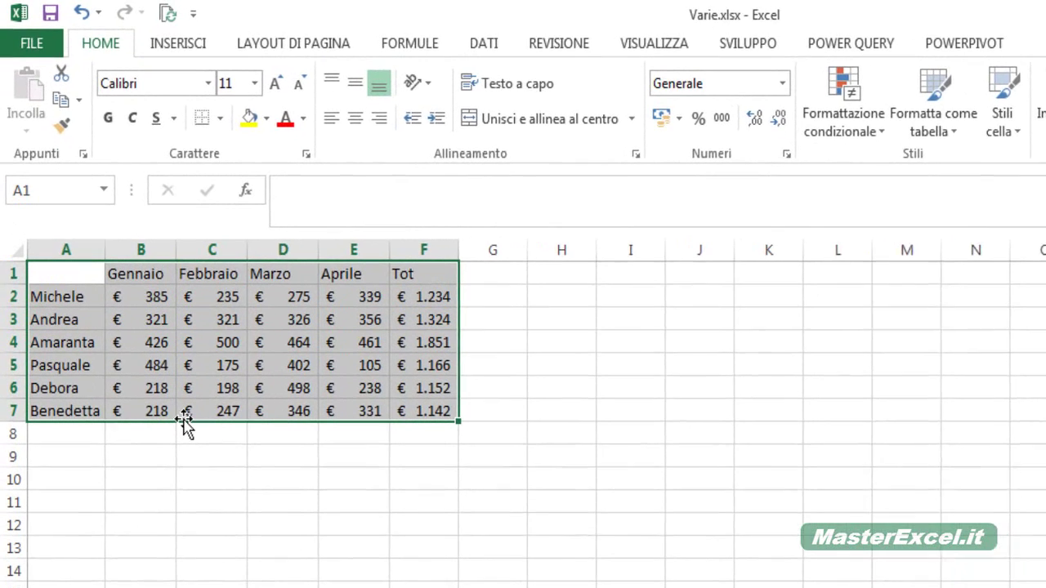
Create a table from $A$1:$F$7 with 'Tabella con intestazioni' checked.
{"action": "key", "text": "ctrl+t"}
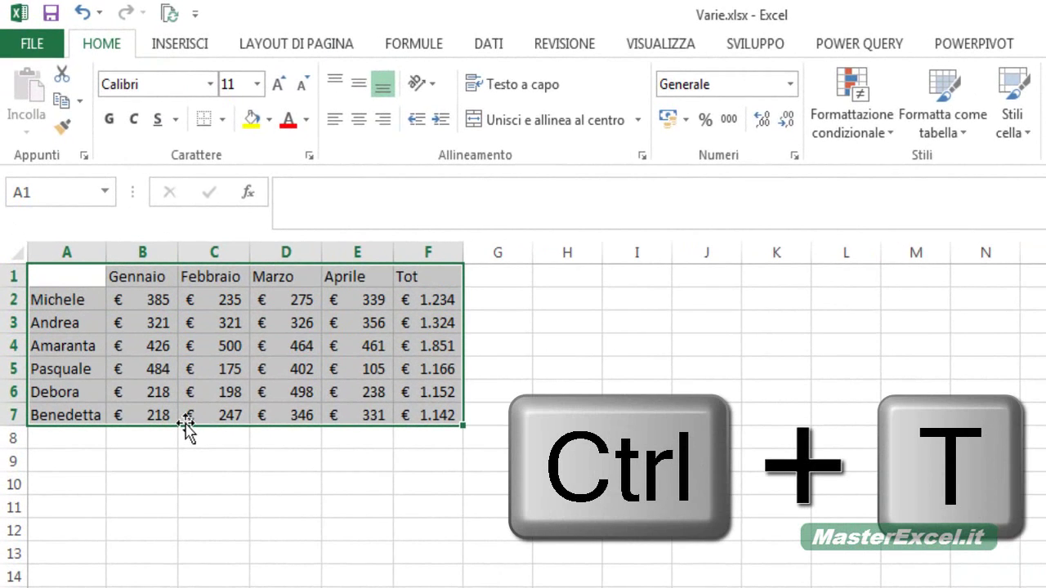
{"action": "key", "text": "ctrl+t"}
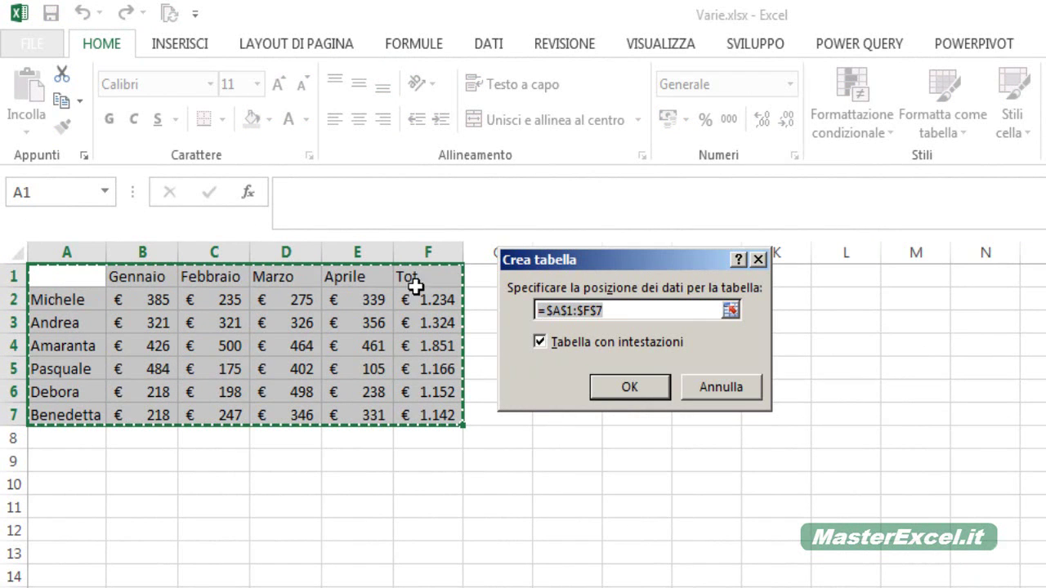
{"action": "left_click", "coordinate": [601, 390]}
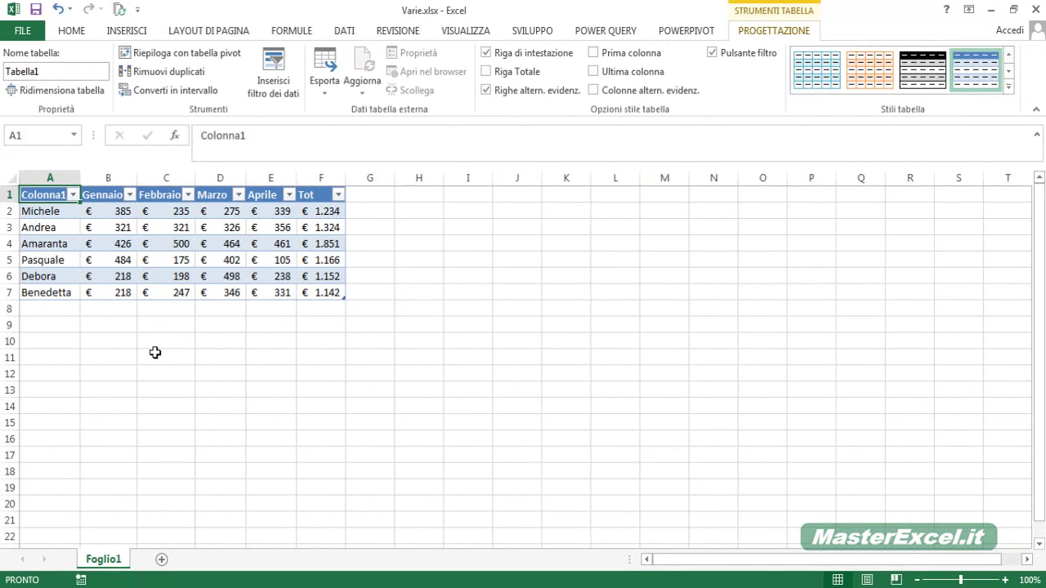
{"action": "left_click", "coordinate": [182, 260]}
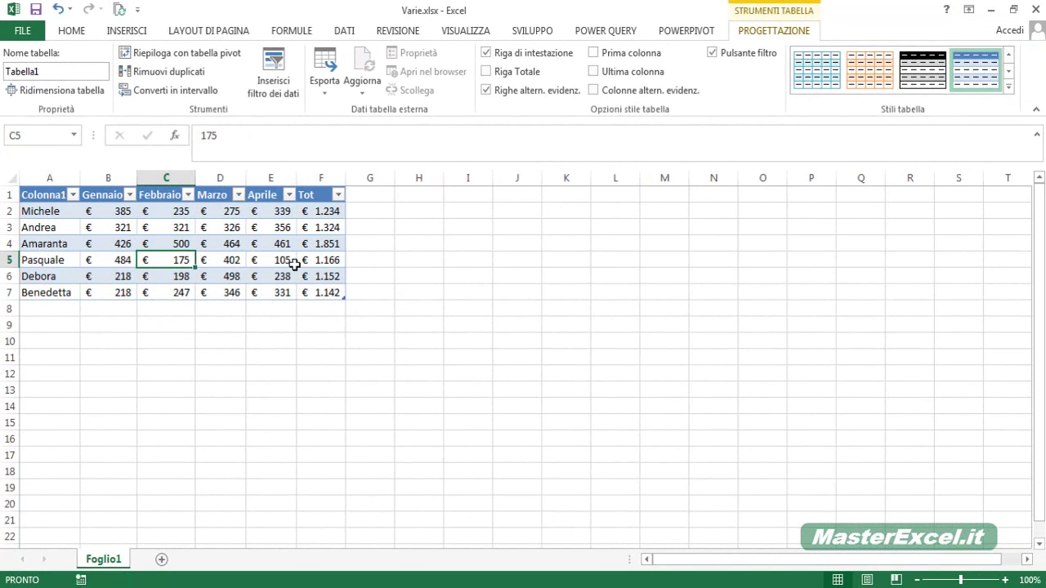
{"action": "left_click", "coordinate": [116, 258]}
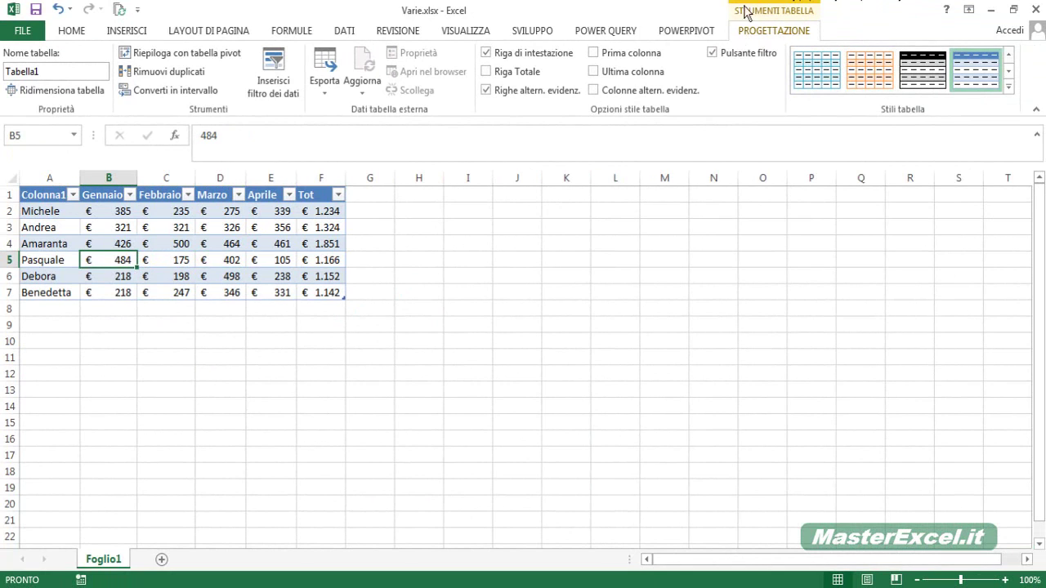
{"action": "left_click", "coordinate": [378, 221]}
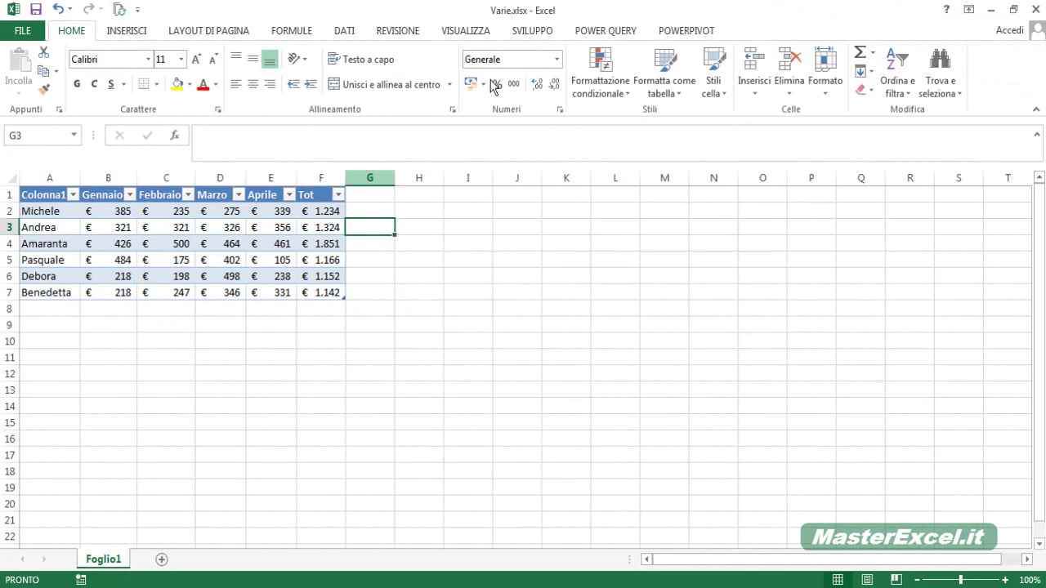
{"action": "left_click", "coordinate": [62, 216]}
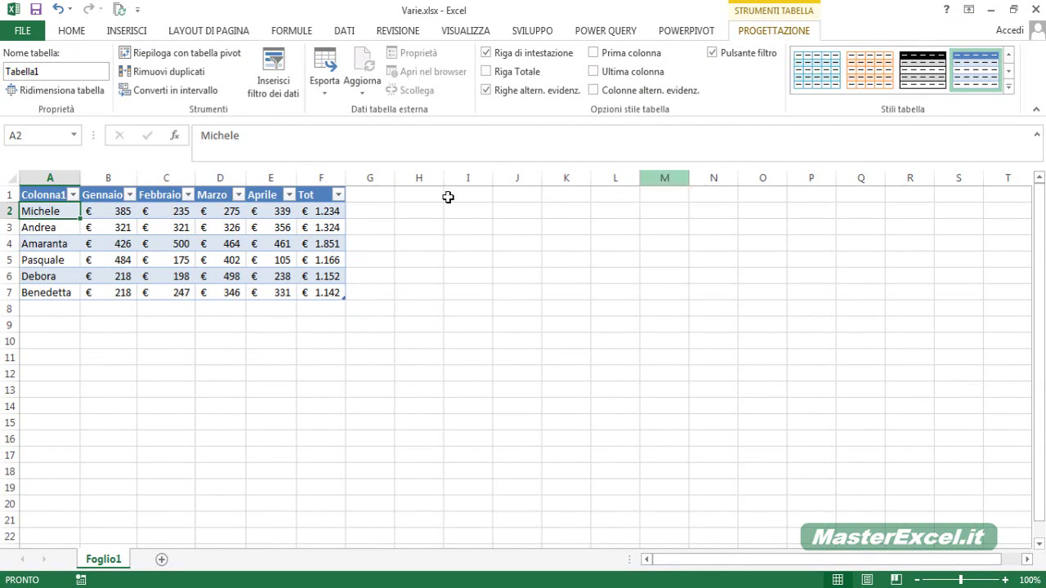
{"action": "key", "text": "Up"}
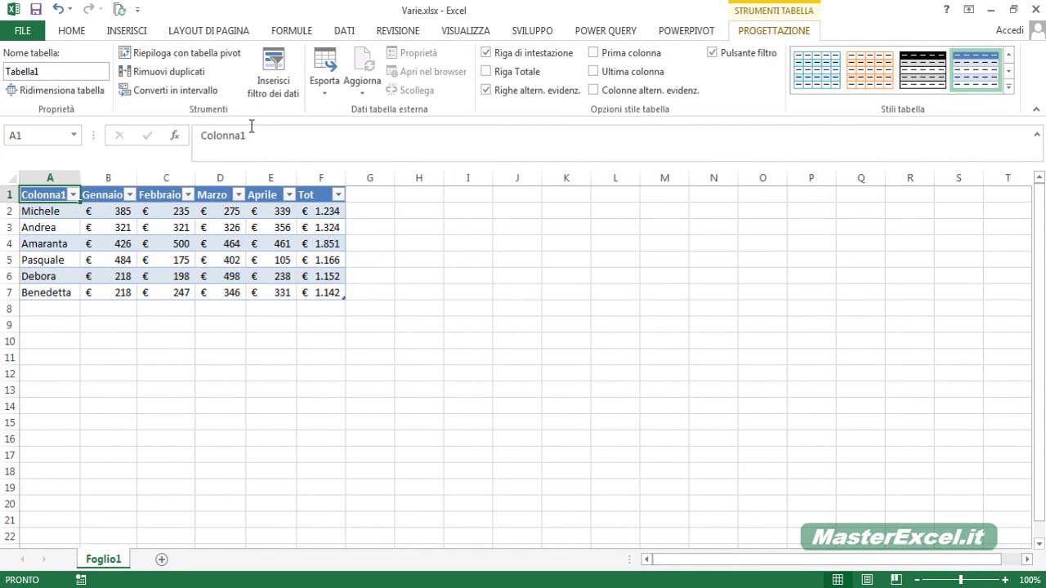
Rename the Colonna1 header to Venditori and autofit column A.
{"action": "double_click", "coordinate": [244, 136]}
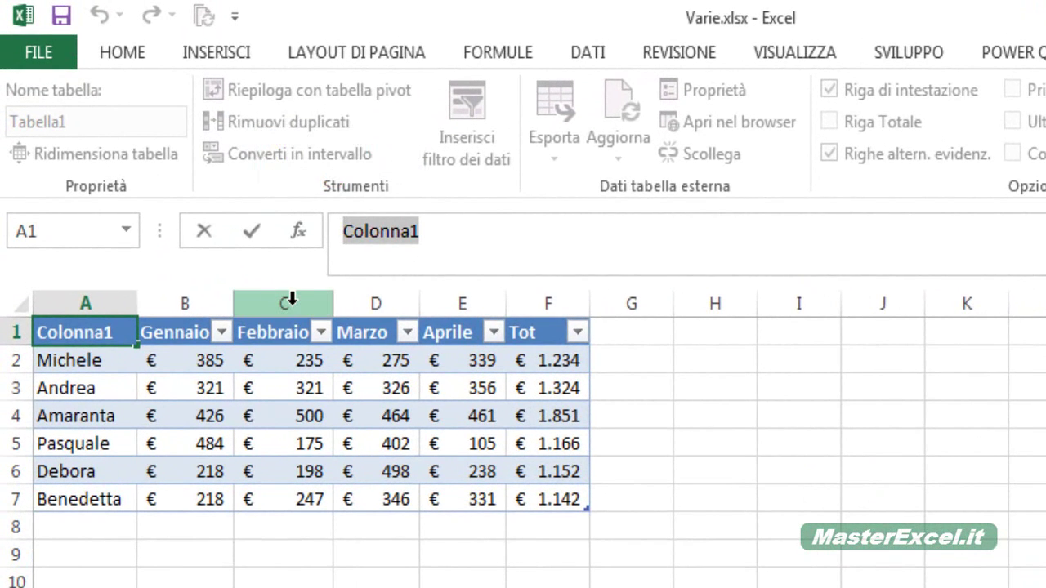
{"action": "type", "text": "Venditori"}
{"action": "key", "text": "Return"}
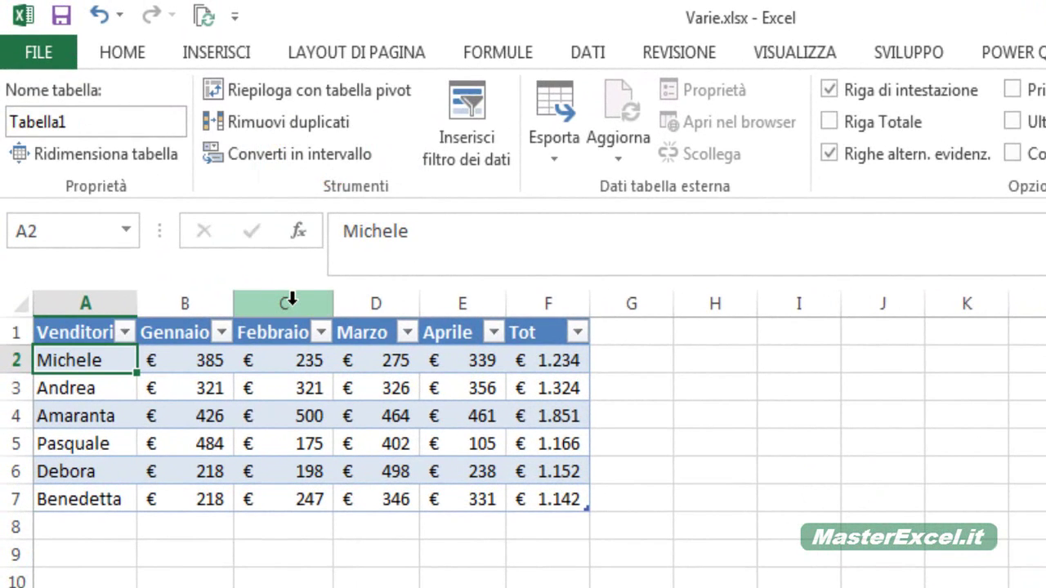
{"action": "double_click", "coordinate": [136, 303]}
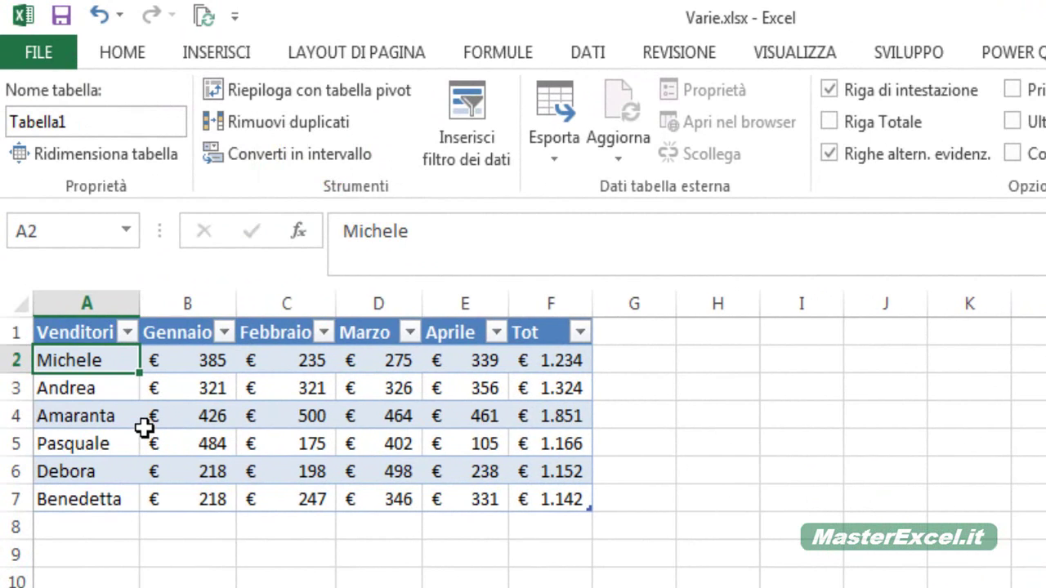
Select the Gennaio–Aprile headers and various Tot cells, ending on F2.
{"action": "left_click_drag", "start_coordinate": [185, 331], "coordinate": [441, 332]}
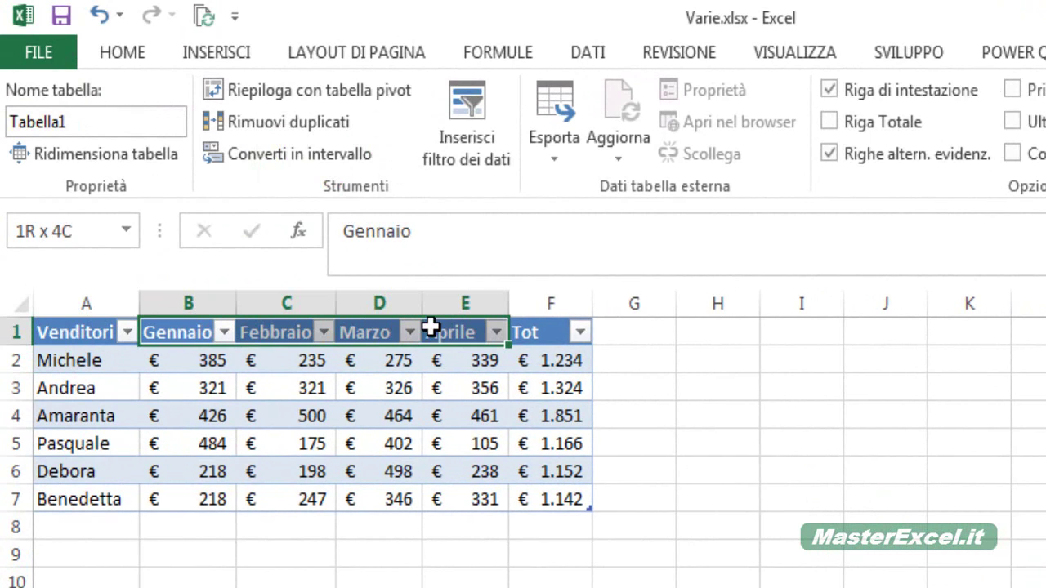
{"action": "left_click", "coordinate": [546, 320]}
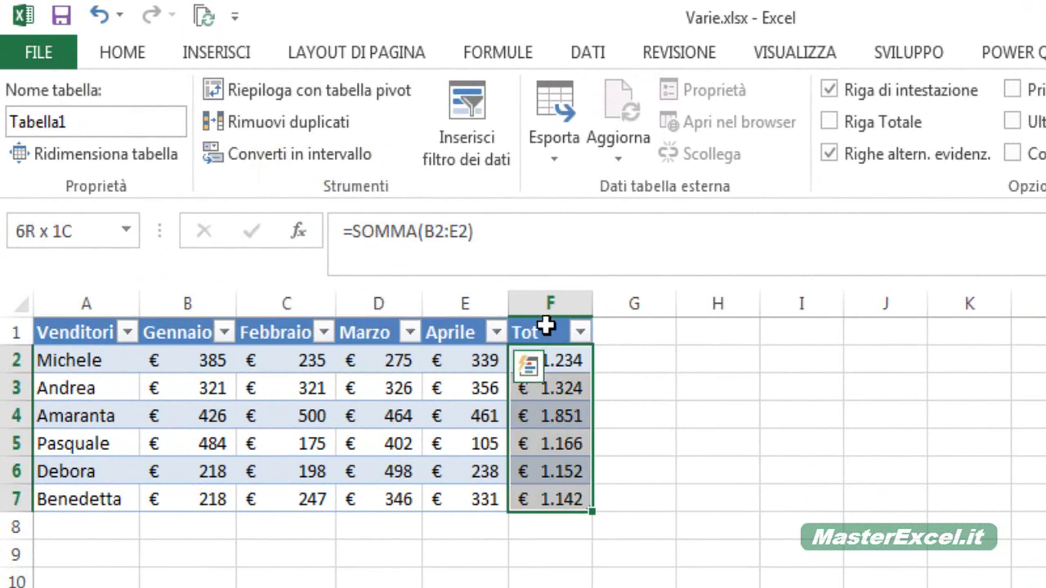
{"action": "left_click", "coordinate": [551, 361]}
{"action": "left_click_drag", "start_coordinate": [561, 471], "coordinate": [560, 494]}
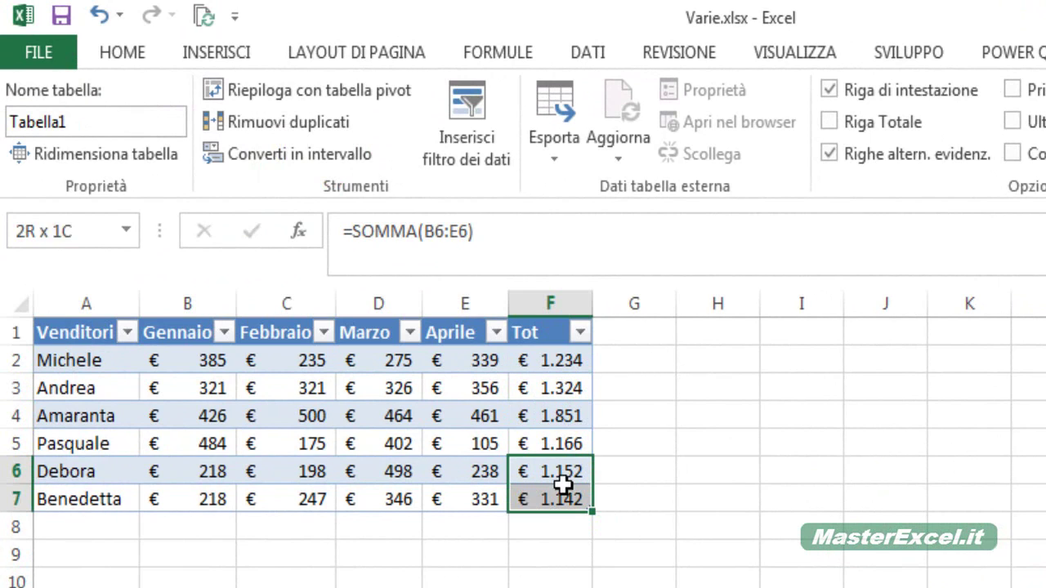
{"action": "left_click", "coordinate": [558, 360]}
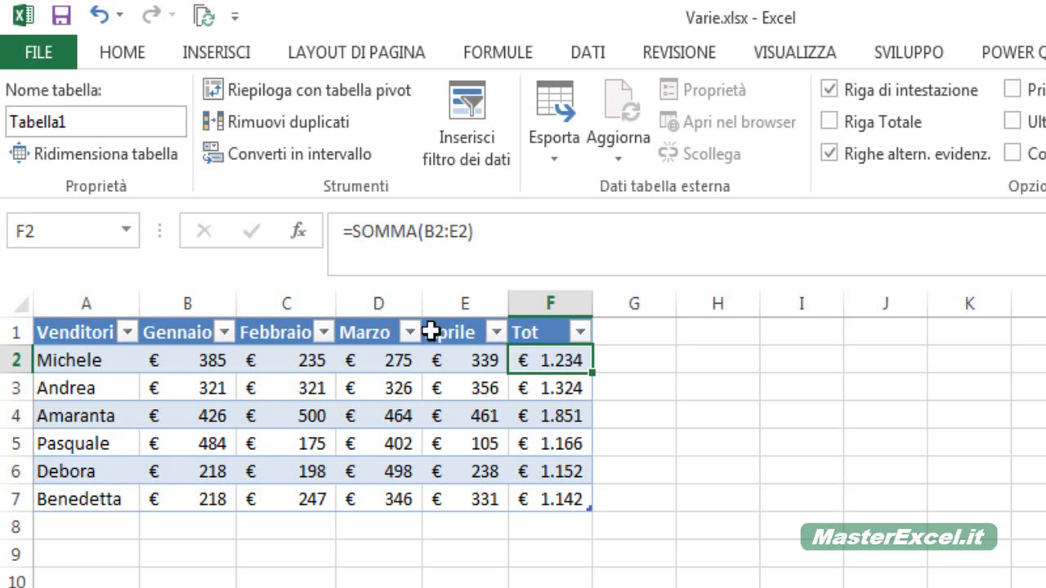
Select Tabella1 via the Name Box, then highlight its name in the Nome tabella field.
{"action": "left_click", "coordinate": [727, 442]}
{"action": "left_click", "coordinate": [995, 387]}
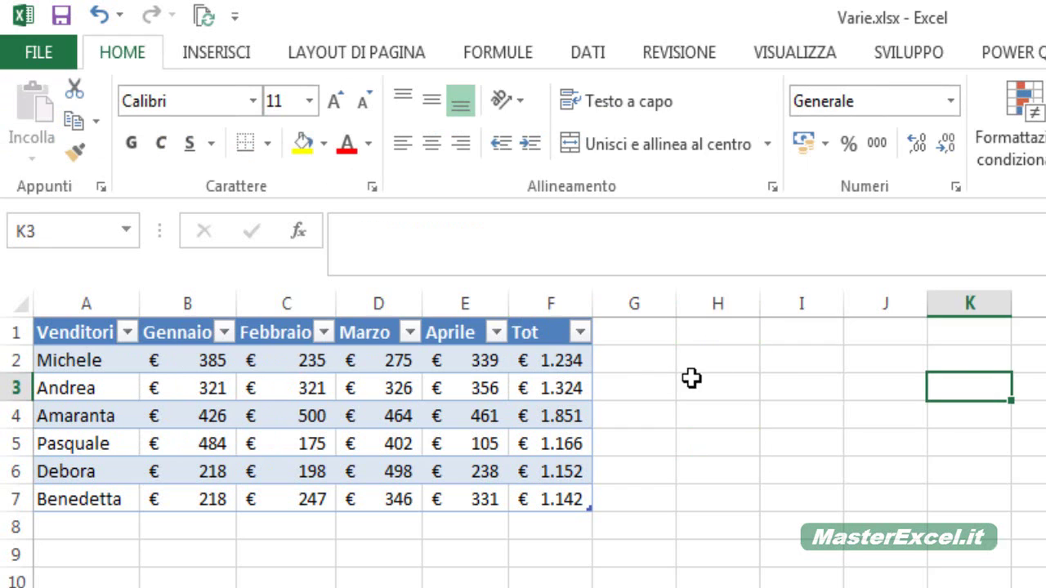
{"action": "left_click", "coordinate": [691, 378]}
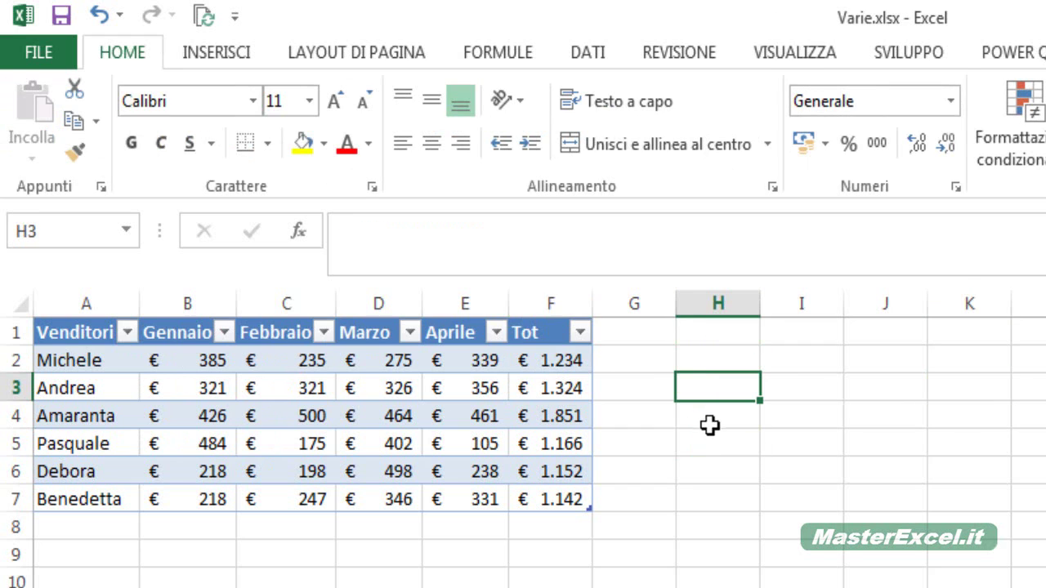
{"action": "left_click", "coordinate": [129, 226]}
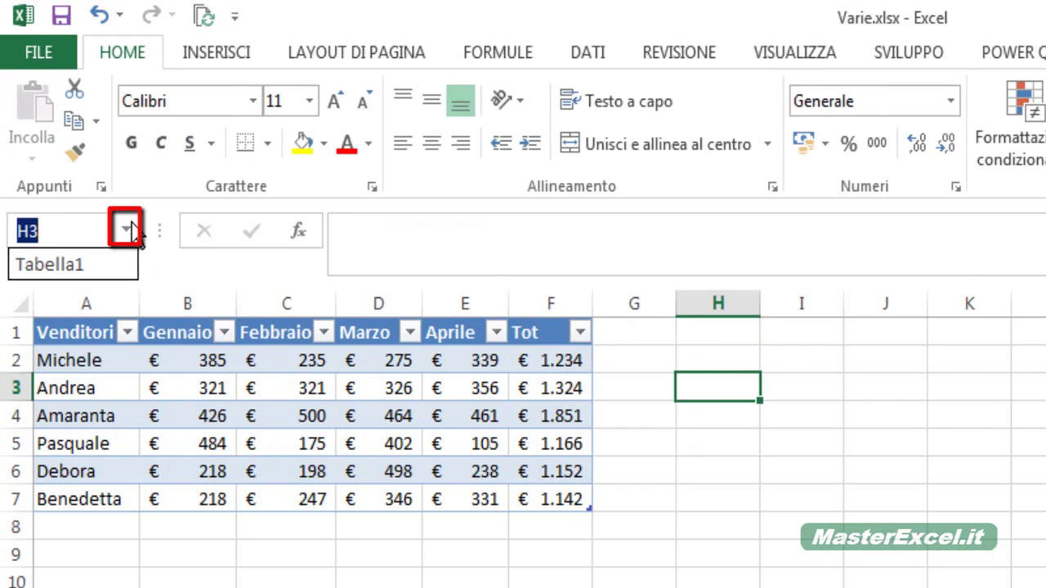
{"action": "left_click", "coordinate": [48, 263]}
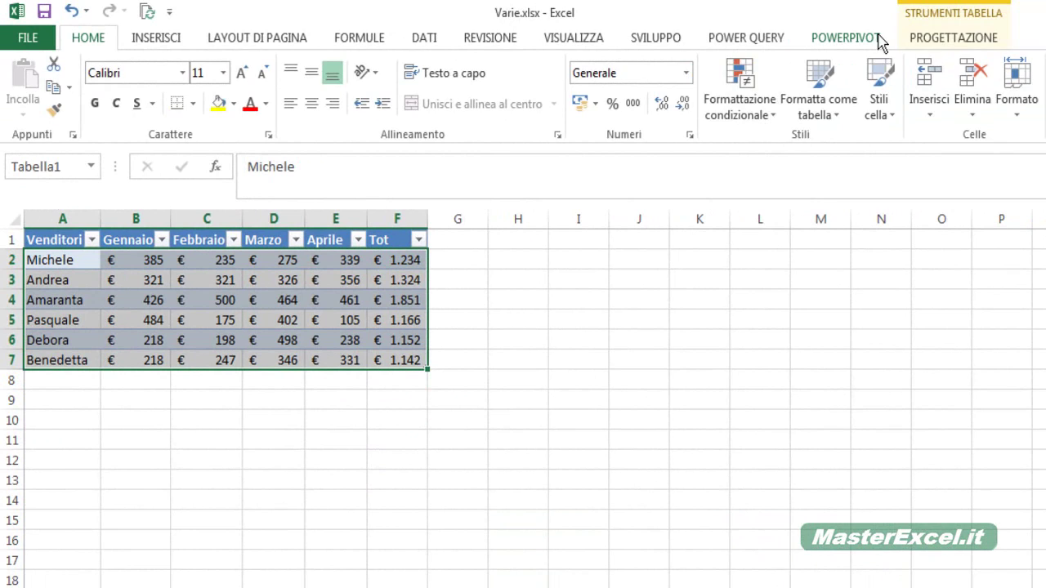
{"action": "left_click", "coordinate": [952, 38]}
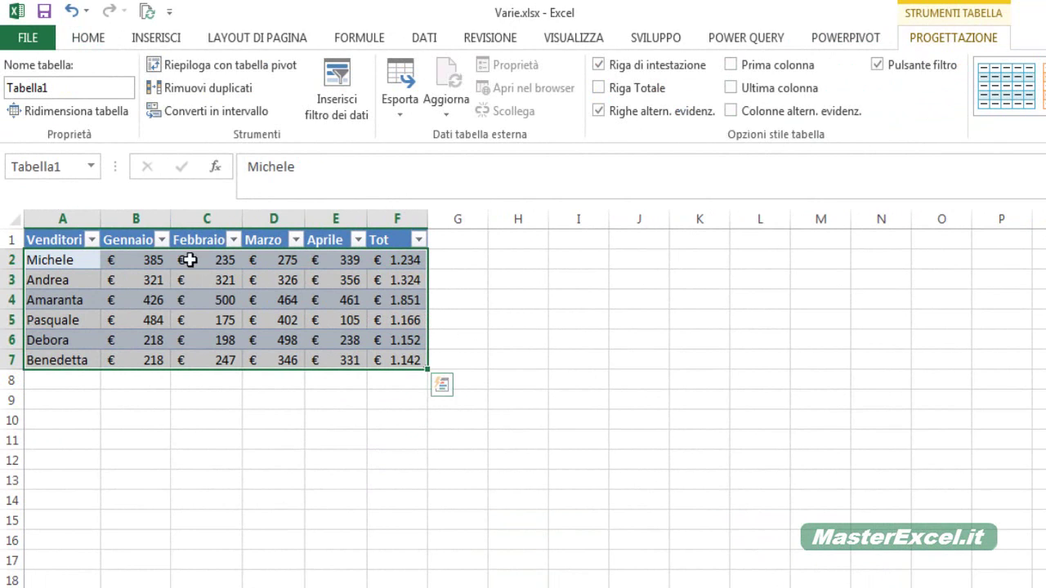
{"action": "double_click", "coordinate": [59, 90]}
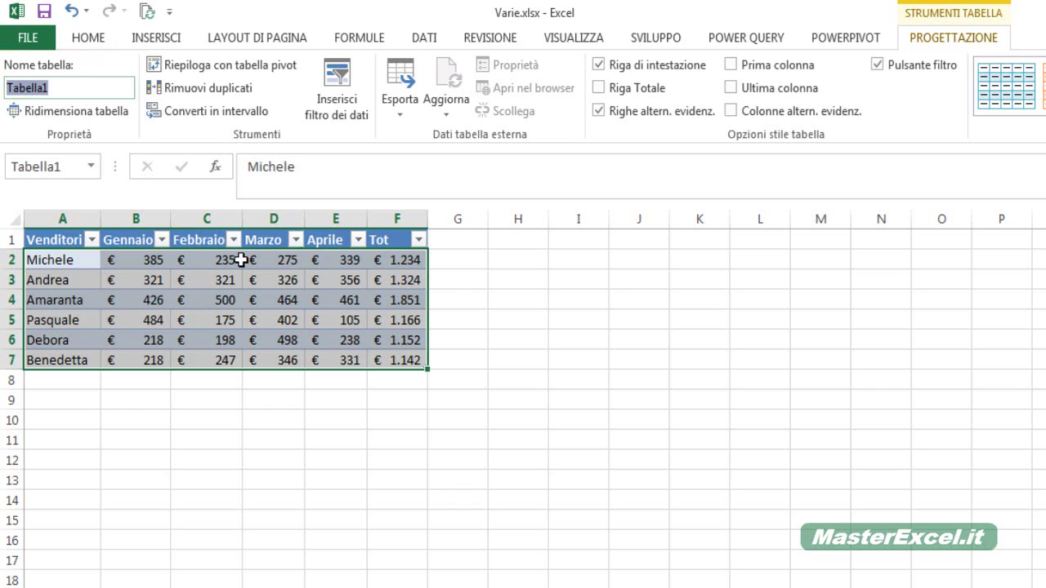
Remove the trailing dot so the name reads Tabella1, then bring up Ridimensiona tabella at $A$1:$F$7.
{"action": "left_click", "coordinate": [66, 85]}
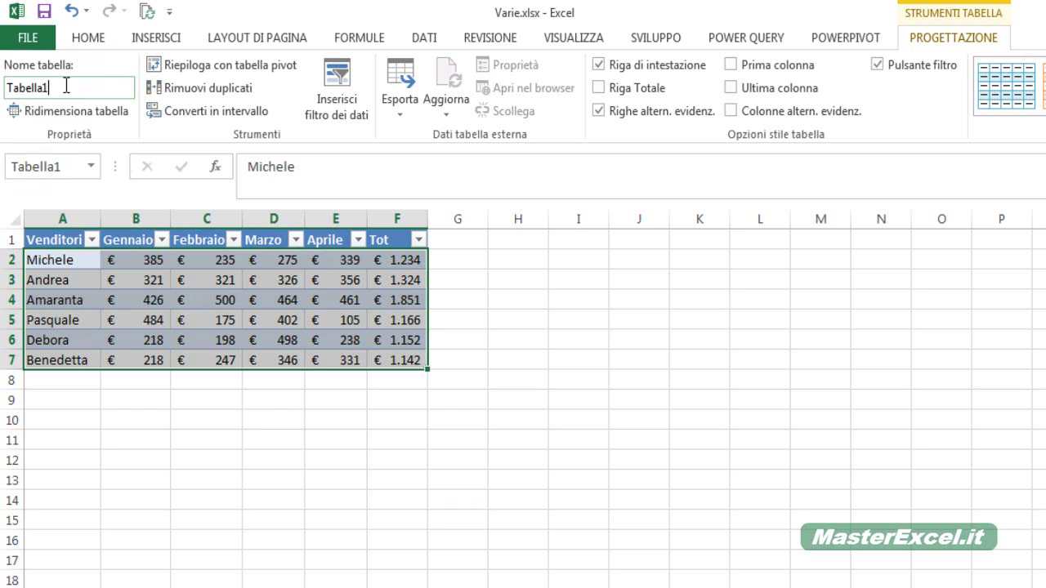
{"action": "type", "text": "."}
{"action": "key", "text": "BackSpace"}
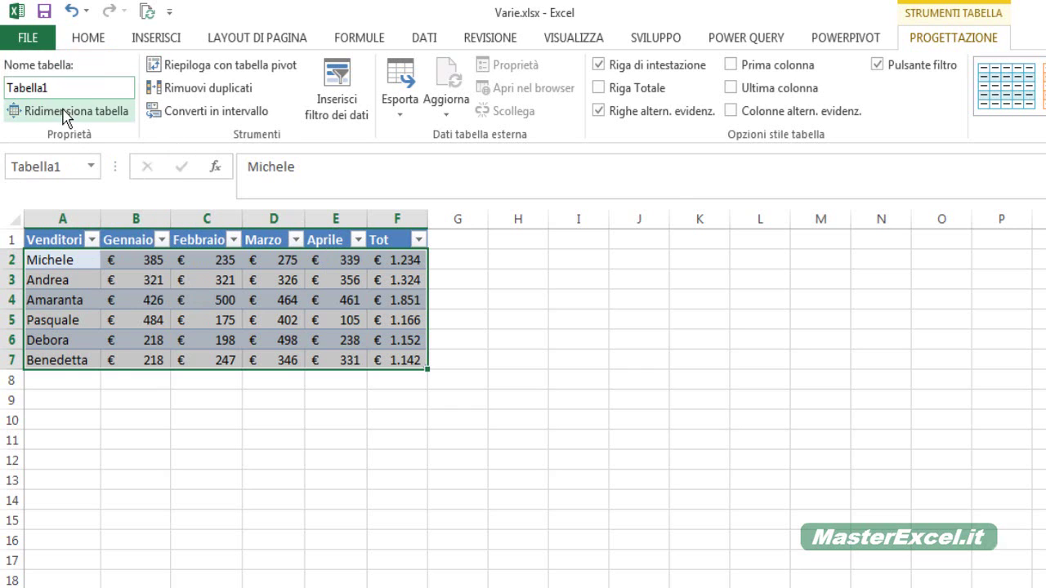
{"action": "left_click", "coordinate": [65, 112]}
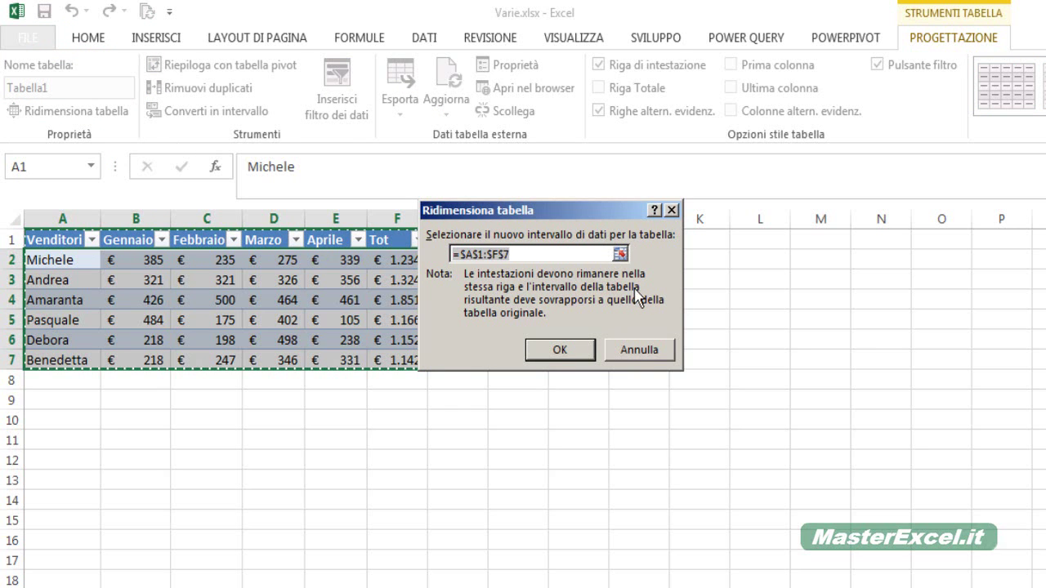
Cancel the Ridimensiona tabella dialog, keeping Tabella1 at A1:F7.
{"action": "left_click", "coordinate": [639, 349]}
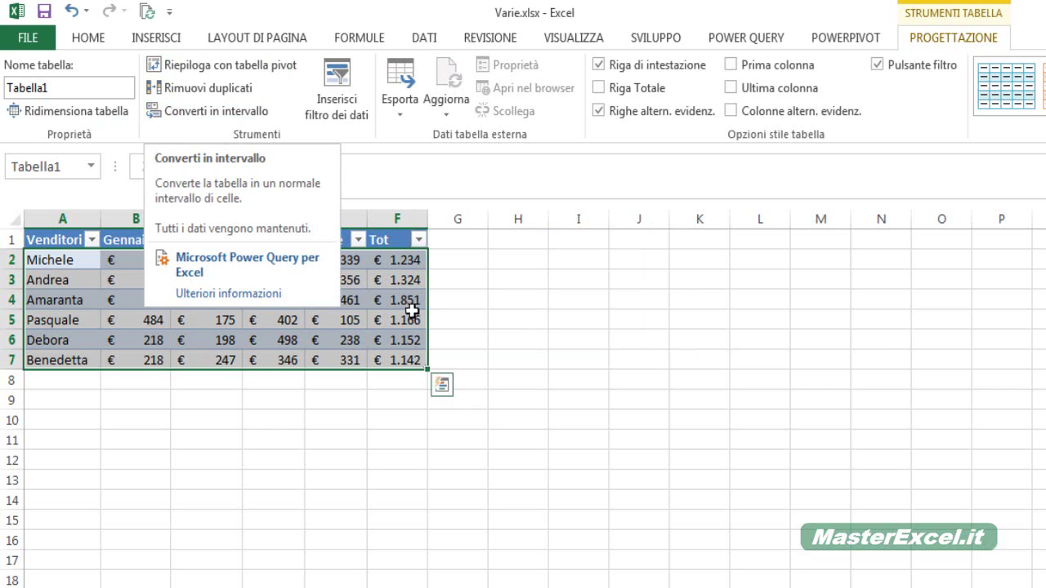
Turn on Ultima colonna emphasis and convert Tabella1 to a normal range.
{"action": "left_click", "coordinate": [285, 320]}
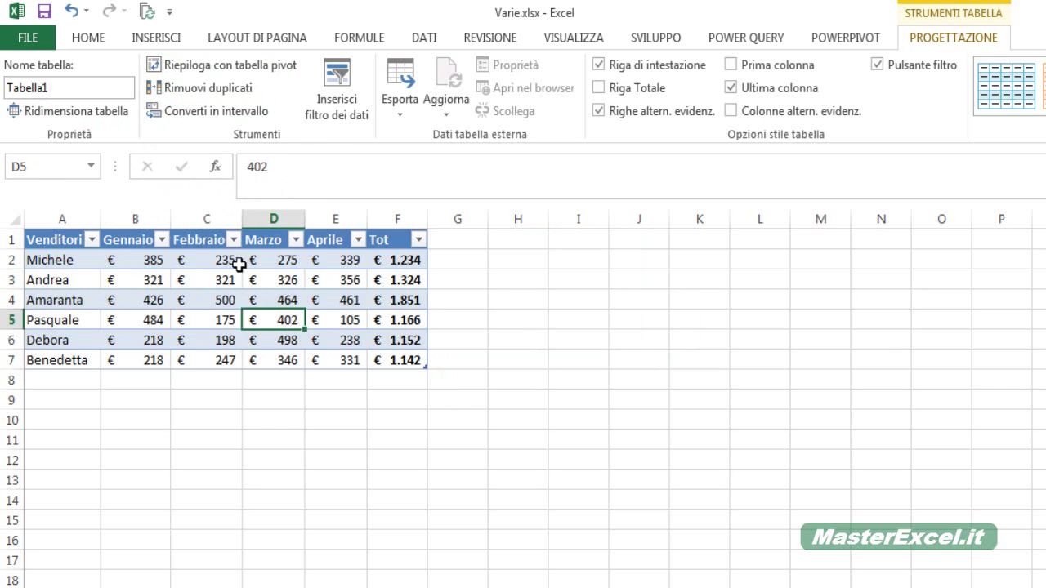
{"action": "left_click", "coordinate": [209, 114]}
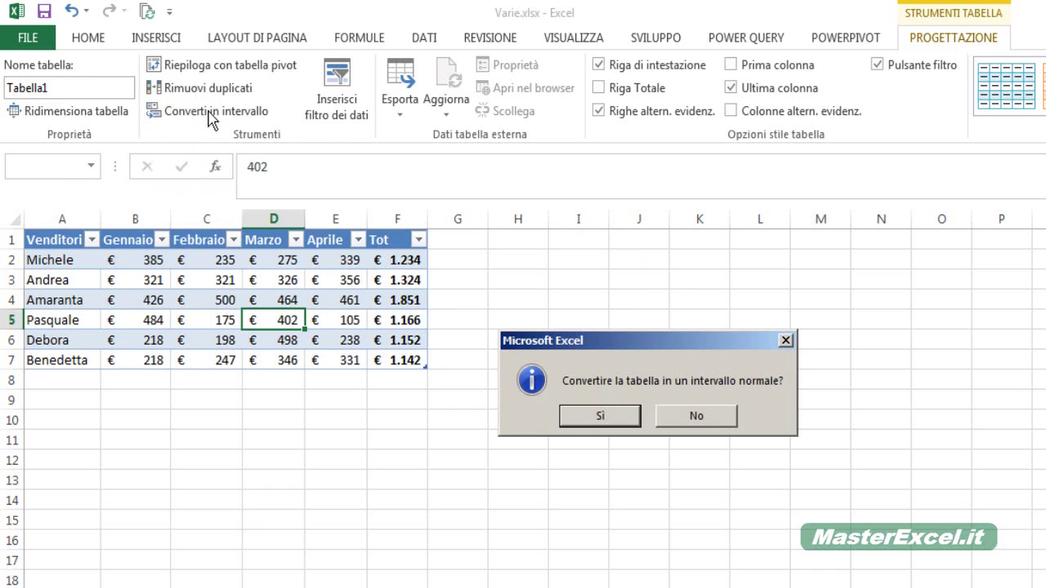
{"action": "left_click", "coordinate": [612, 417]}
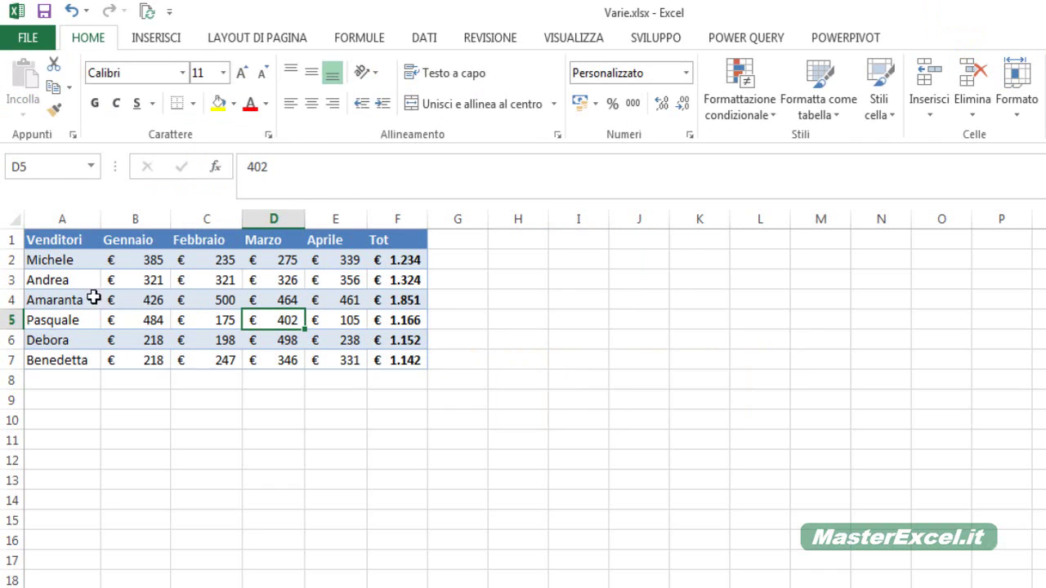
Check the converted cells and empty Name Box list, then undo to restore the table.
{"action": "left_click", "coordinate": [144, 265]}
{"action": "left_click", "coordinate": [312, 325]}
{"action": "left_click", "coordinate": [384, 282]}
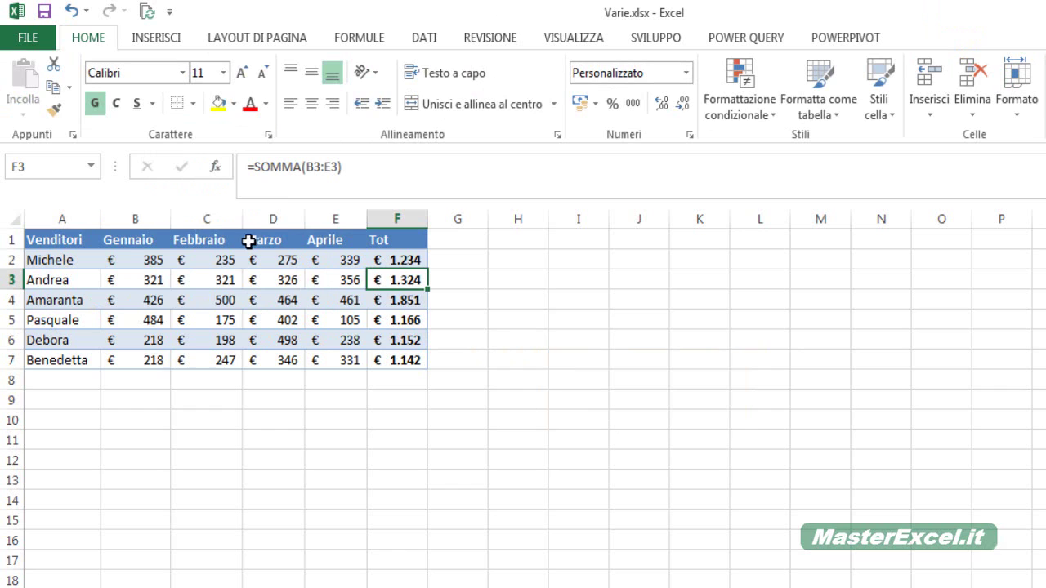
{"action": "left_click", "coordinate": [88, 168]}
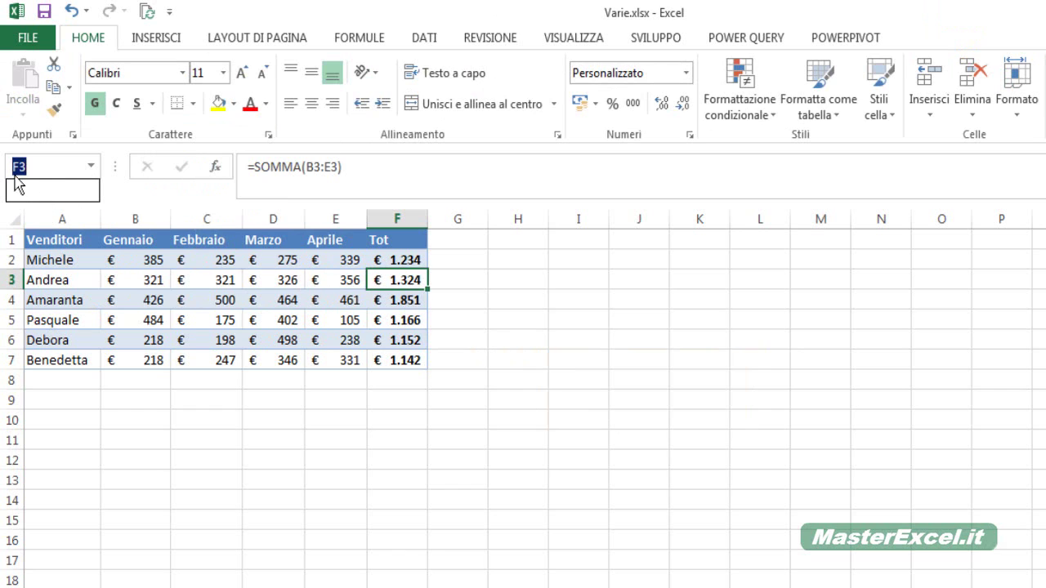
{"action": "left_click", "coordinate": [155, 208]}
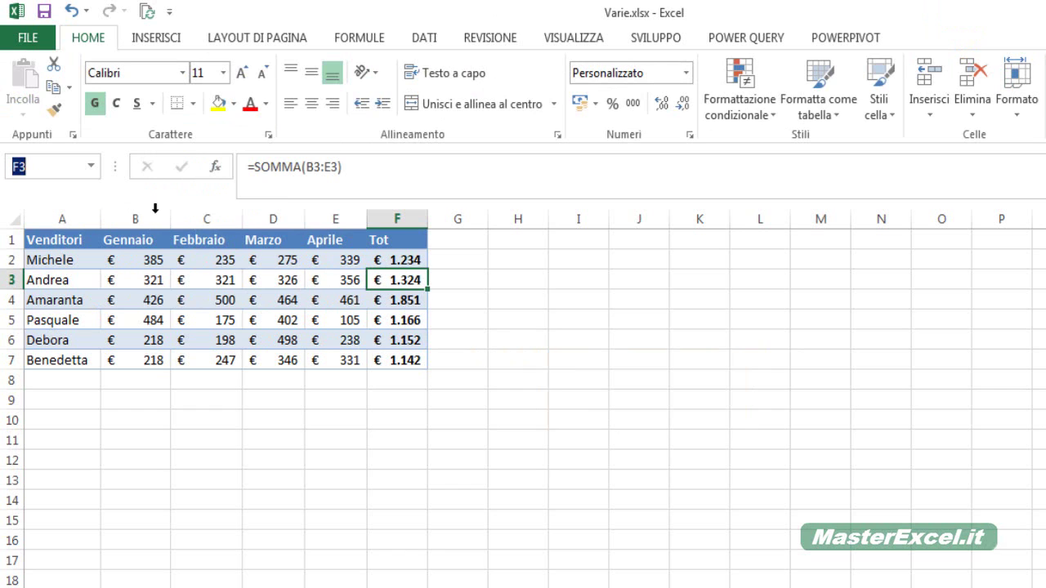
{"action": "left_click", "coordinate": [72, 12]}
Show the PROGETTAZIONE design options for Tabella1.
{"action": "left_click", "coordinate": [947, 37]}
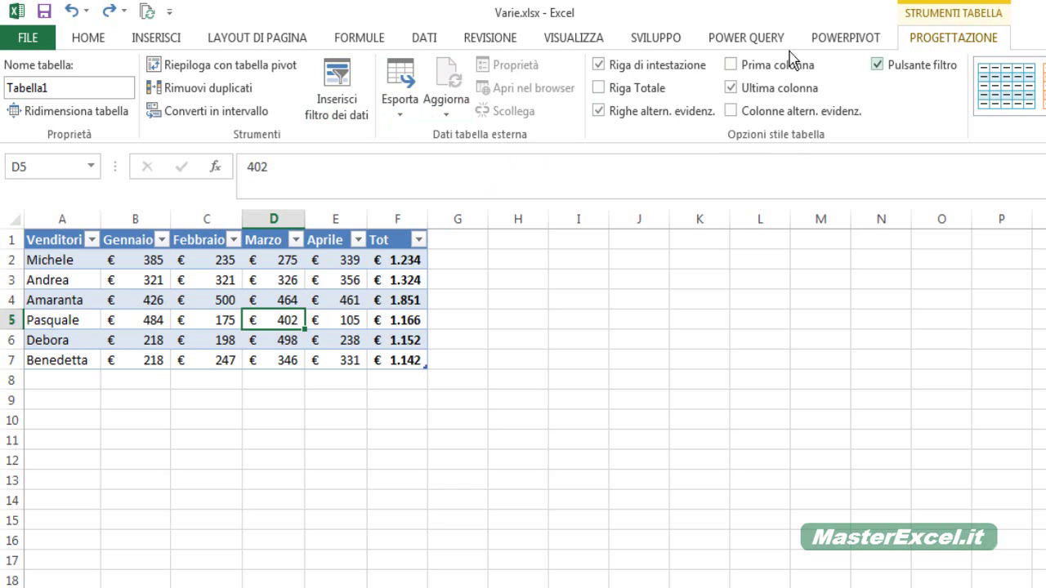
Toggle Riga di intestazione off and back on, then turn on Riga Totale.
{"action": "left_click", "coordinate": [652, 65]}
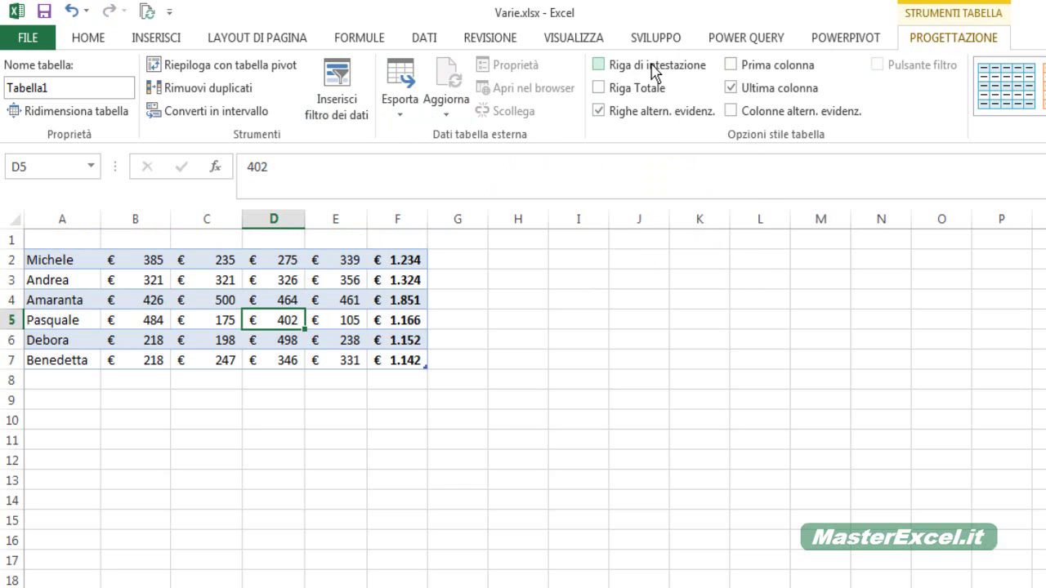
{"action": "left_click", "coordinate": [652, 65]}
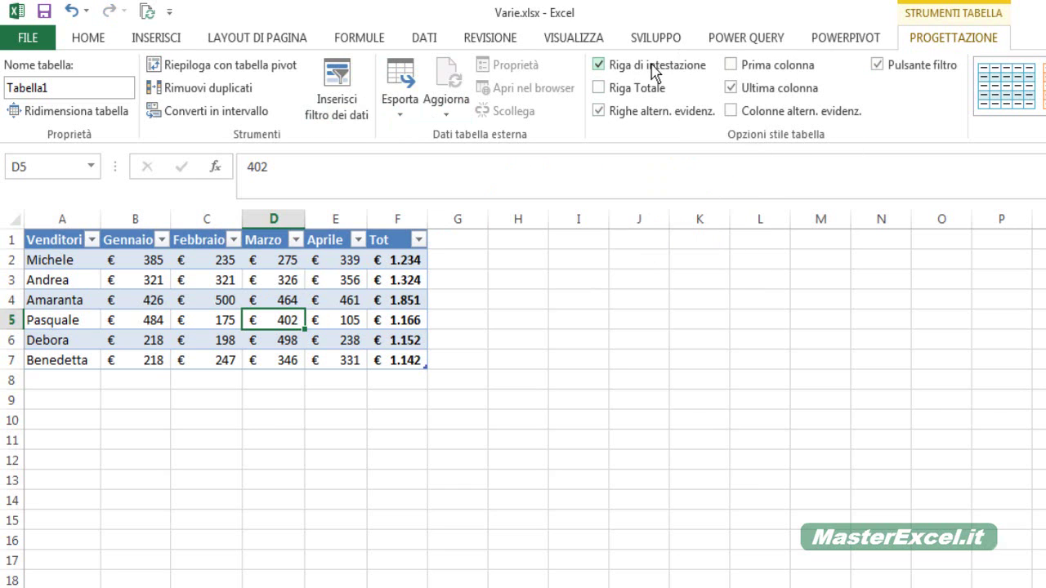
{"action": "left_click", "coordinate": [653, 94]}
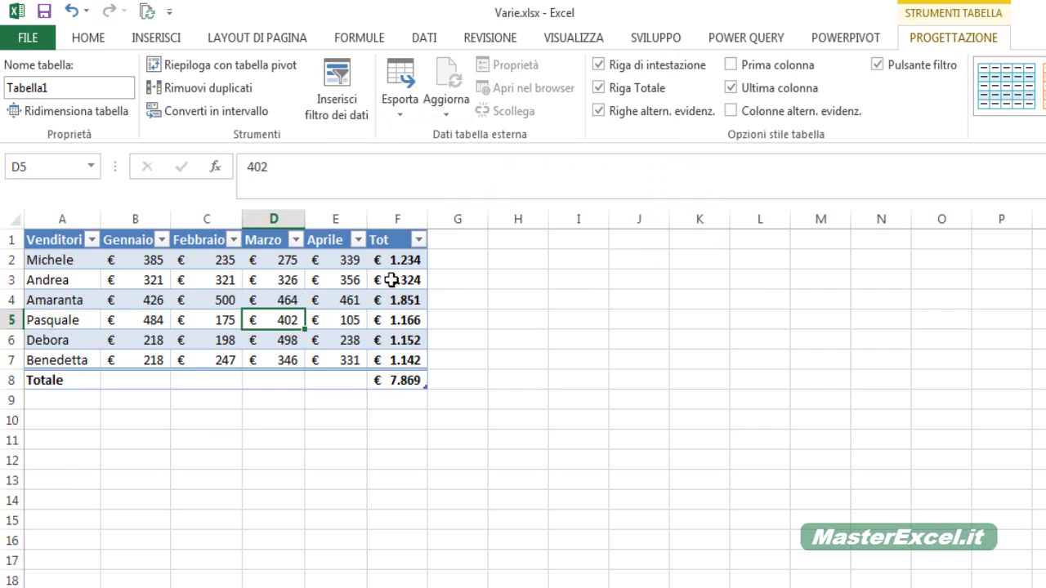
Select the Tot values F2:F7, then the € 7.869 grand total in F8.
{"action": "left_click_drag", "start_coordinate": [394, 259], "coordinate": [395, 361]}
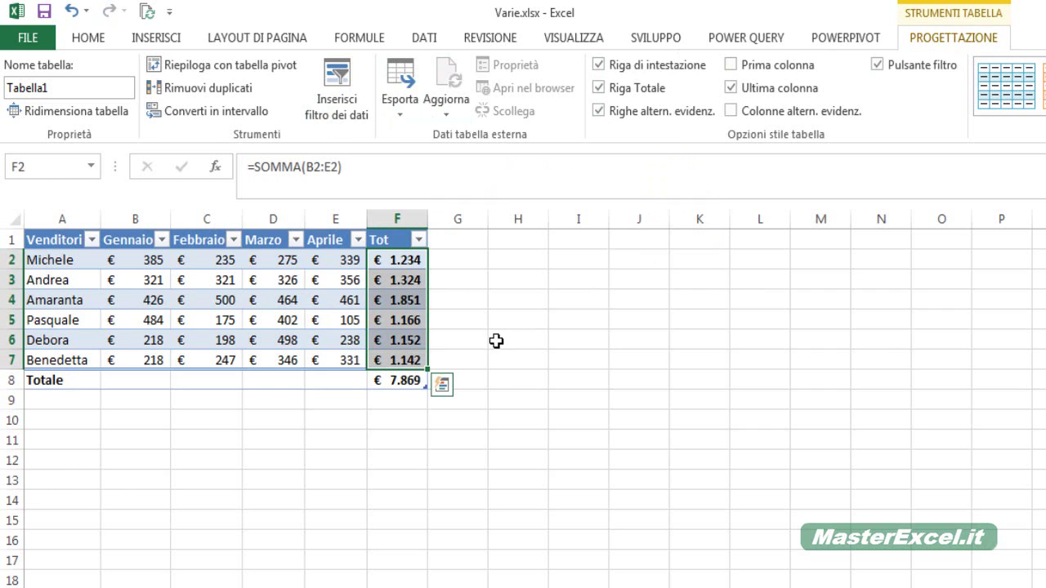
{"action": "left_click", "coordinate": [407, 260]}
{"action": "left_click", "coordinate": [406, 280]}
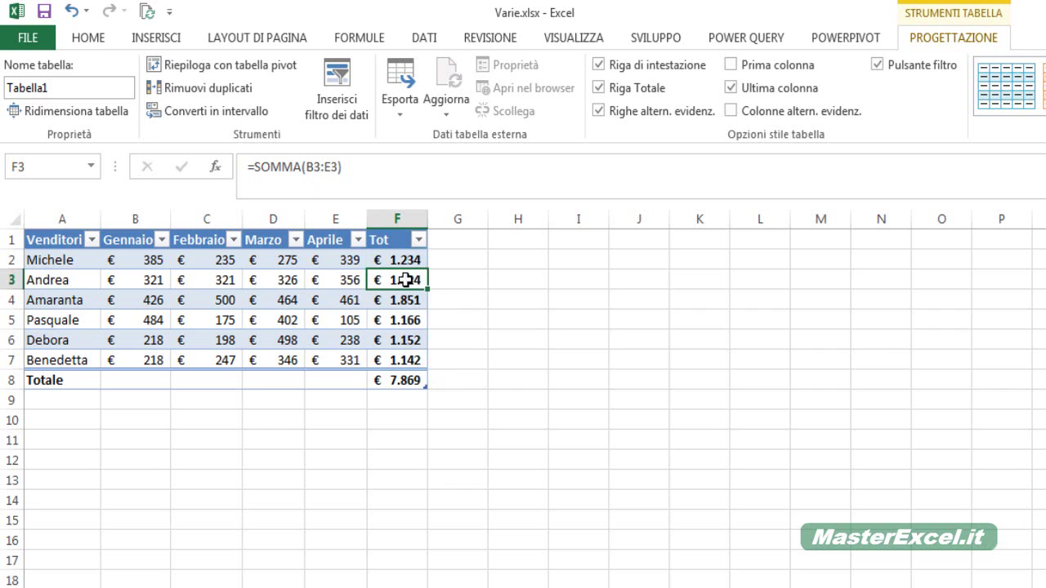
{"action": "left_click", "coordinate": [409, 260]}
{"action": "left_click", "coordinate": [406, 280]}
{"action": "left_click", "coordinate": [398, 383]}
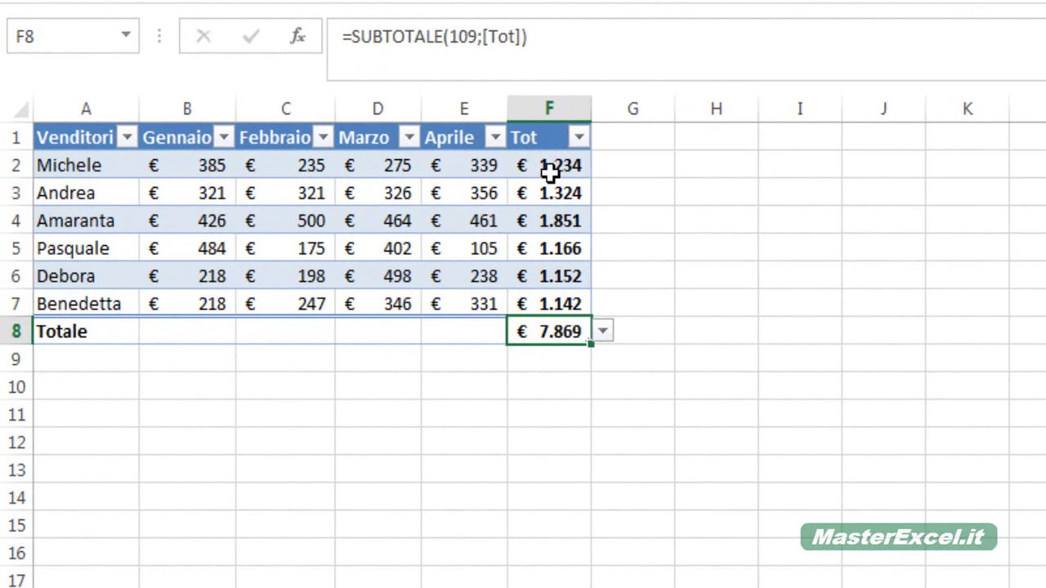
Review F8's total function list and leave it as the € 7.869 sum.
{"action": "left_click_drag", "start_coordinate": [549, 170], "coordinate": [549, 296]}
{"action": "left_click", "coordinate": [642, 272]}
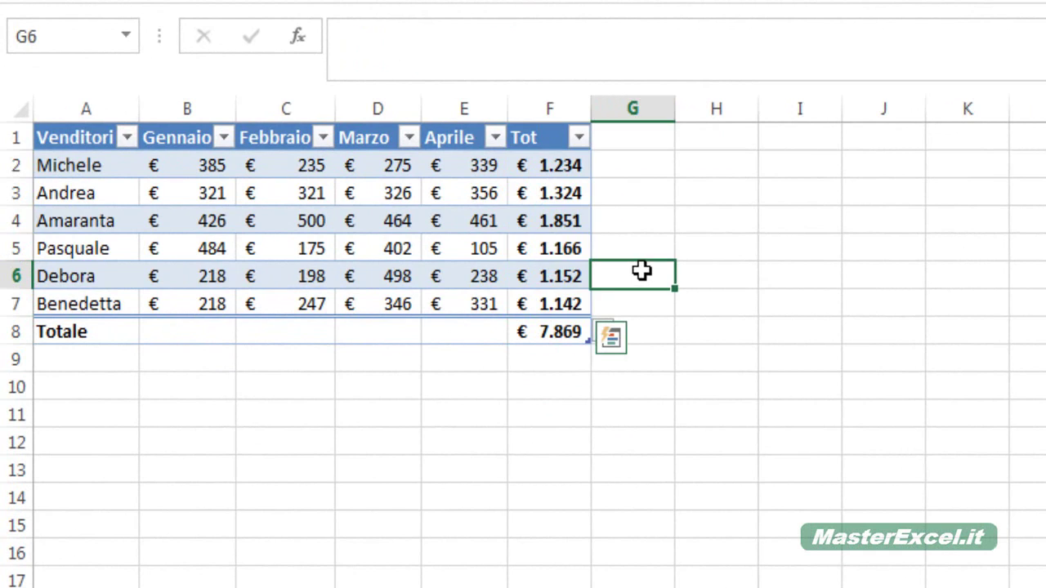
{"action": "left_click", "coordinate": [599, 333]}
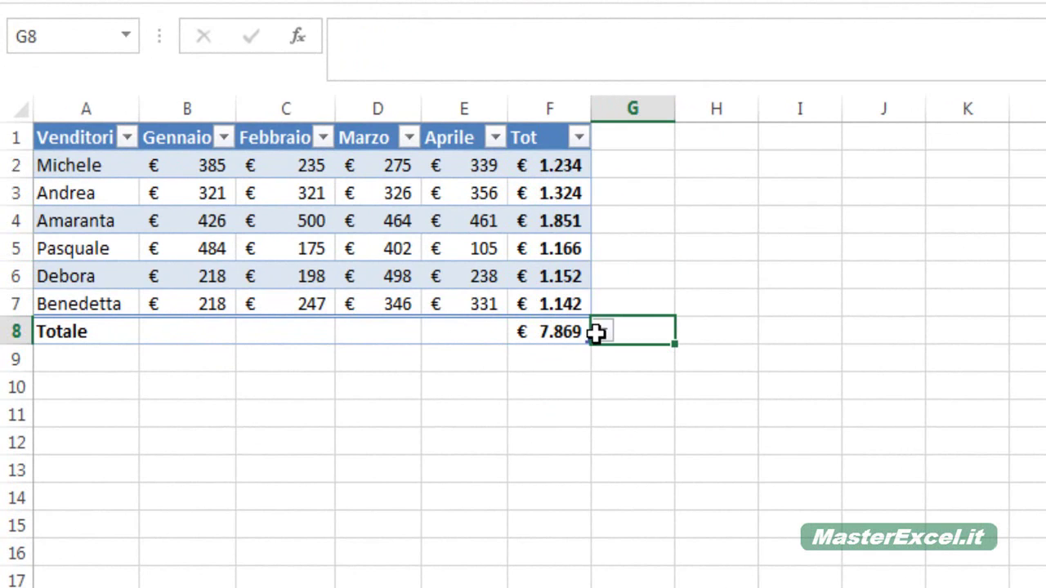
{"action": "left_click", "coordinate": [529, 327]}
{"action": "left_click", "coordinate": [603, 331]}
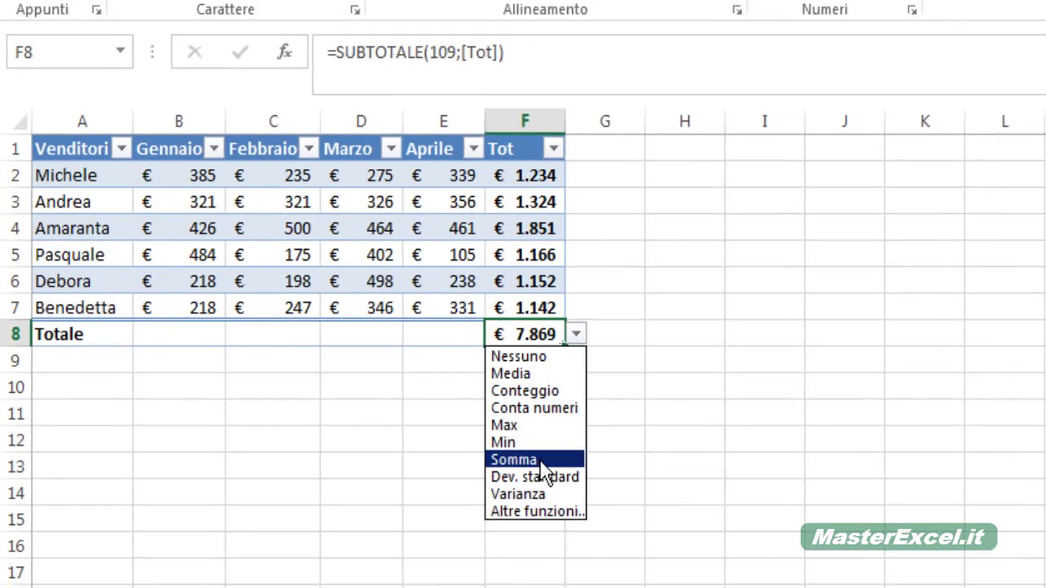
{"action": "left_click", "coordinate": [576, 463]}
Toggle banded rows off and back on, and keep the first column bold.
{"action": "left_click", "coordinate": [577, 104]}
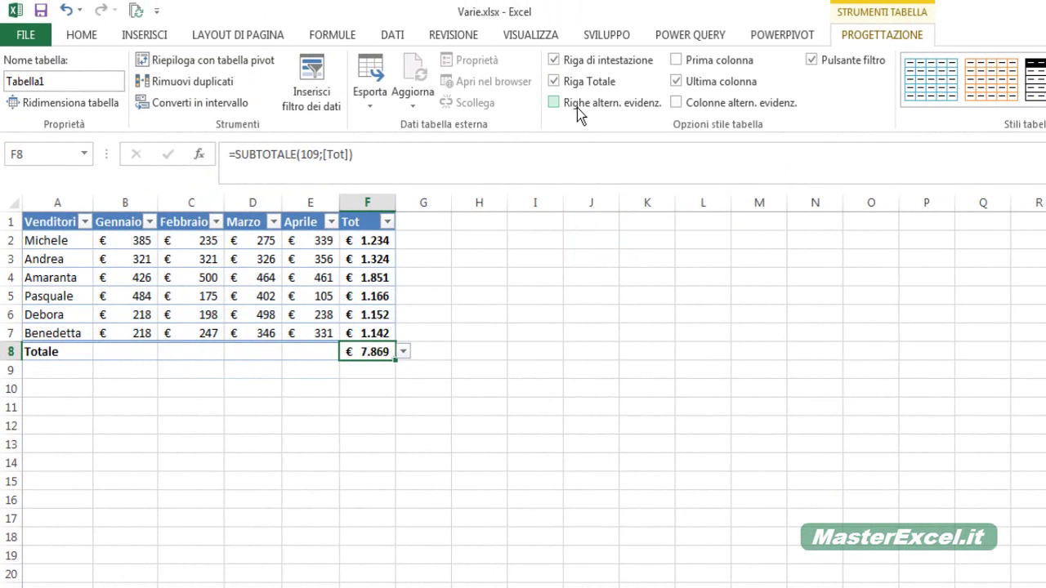
{"action": "left_click", "coordinate": [577, 108]}
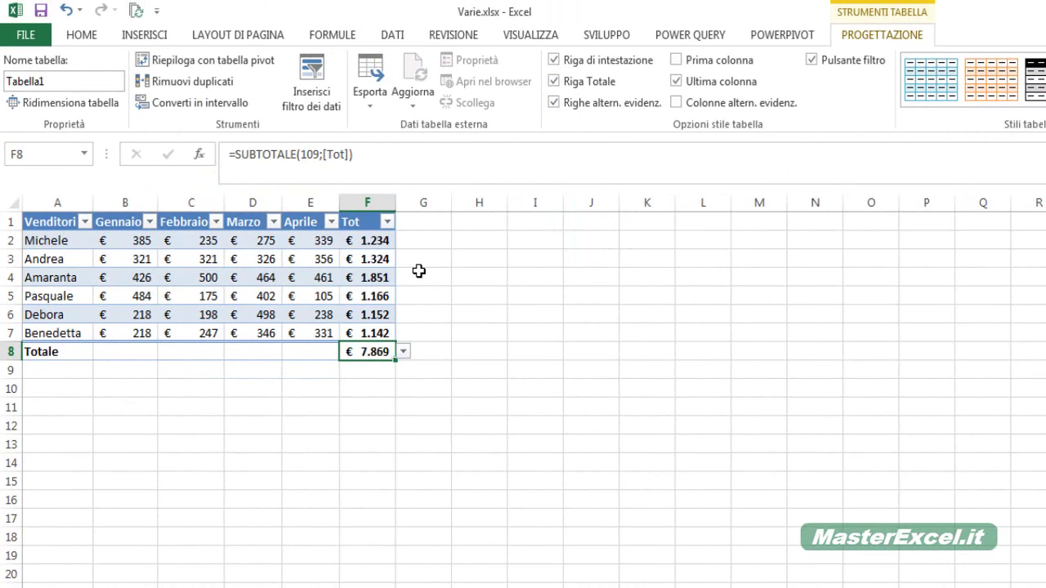
{"action": "left_click", "coordinate": [683, 59]}
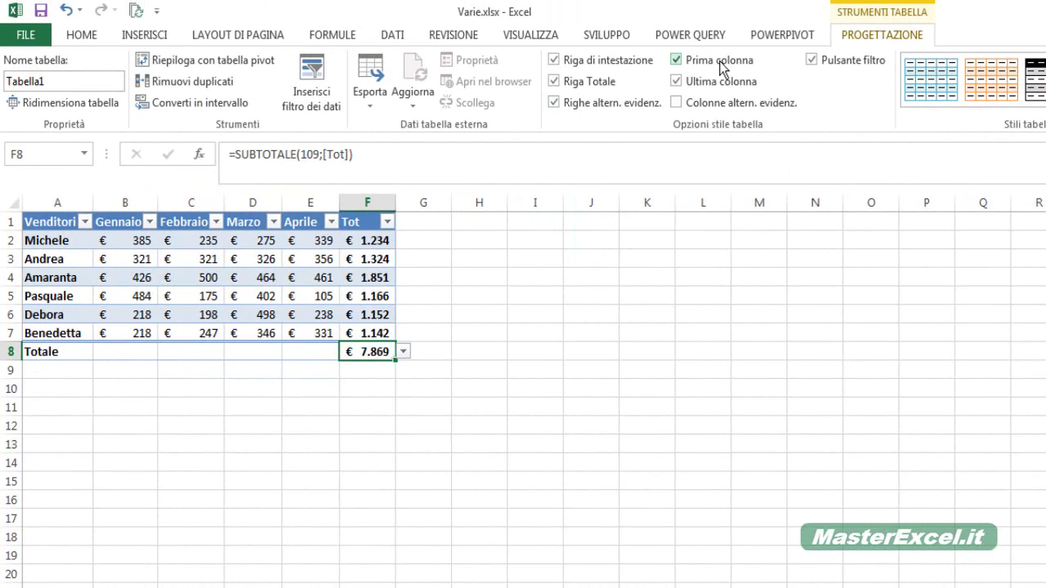
{"action": "left_click", "coordinate": [720, 64]}
{"action": "left_click", "coordinate": [721, 64]}
Try banded columns, leave them off, and turn off the header filter buttons.
{"action": "left_click", "coordinate": [710, 109]}
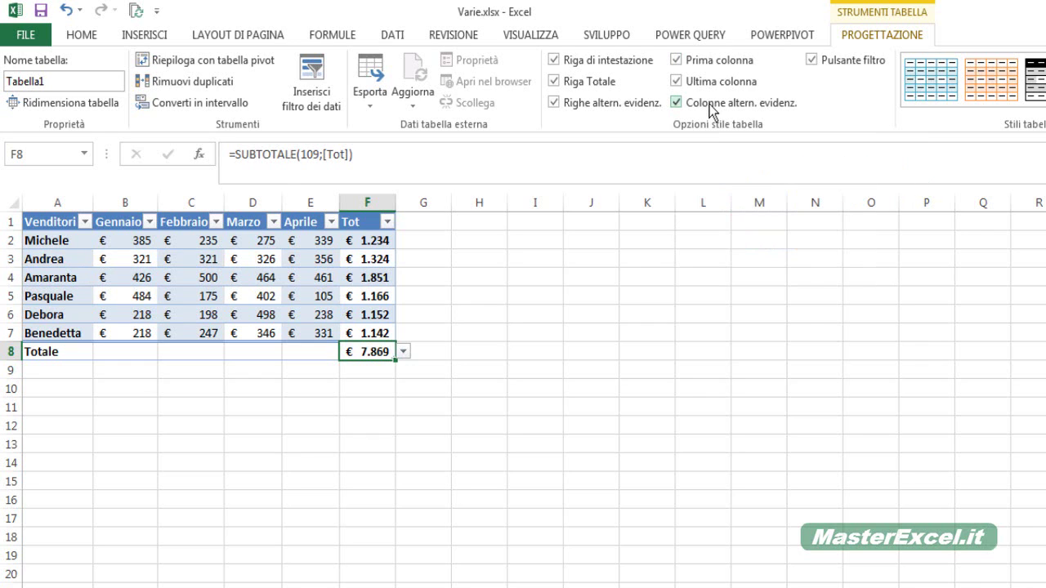
{"action": "left_click", "coordinate": [676, 103]}
{"action": "left_click", "coordinate": [676, 103]}
{"action": "left_click", "coordinate": [728, 107]}
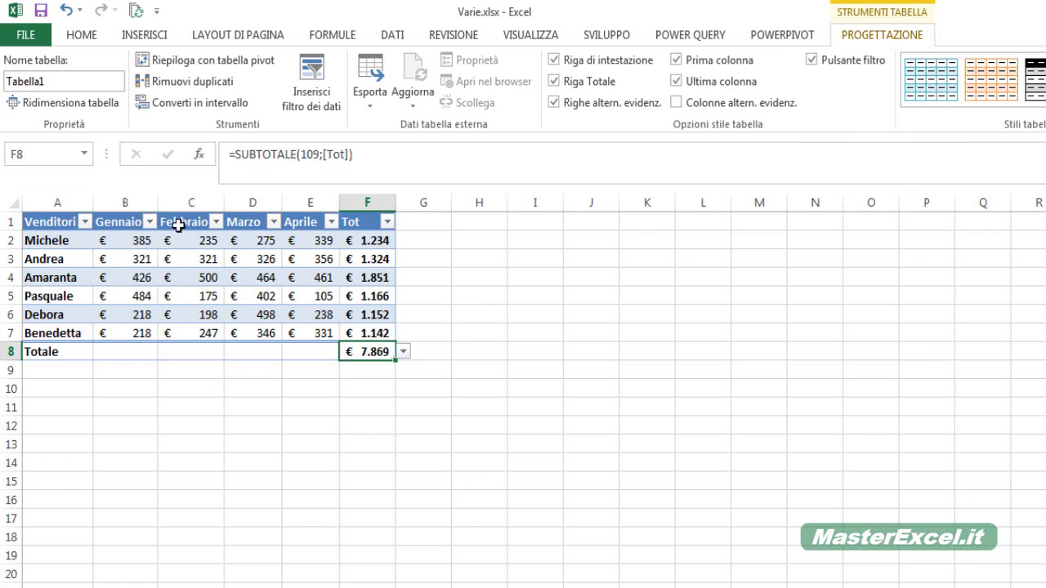
{"action": "left_click", "coordinate": [848, 67]}
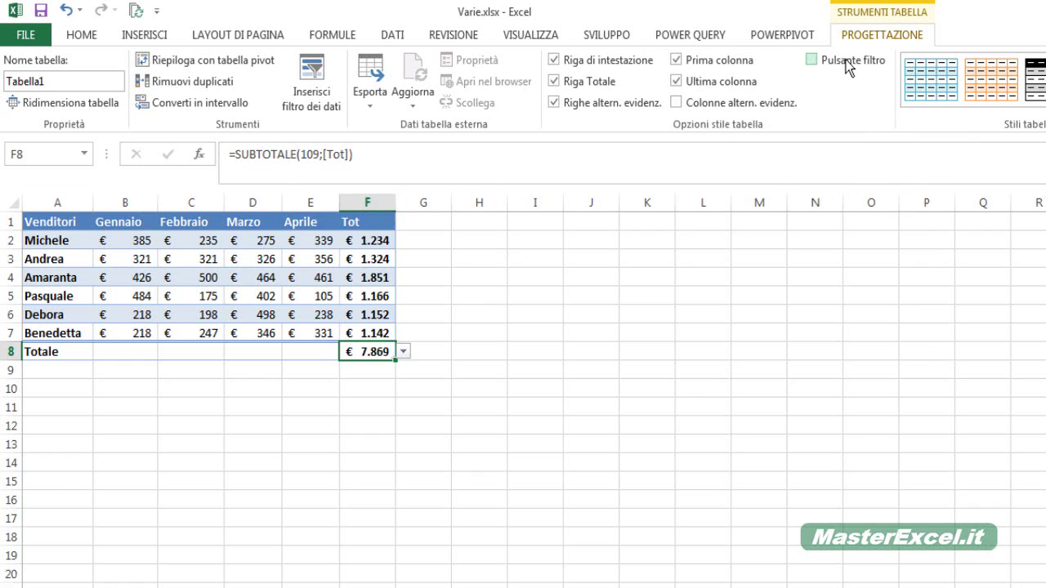
Restore the header filter buttons and browse the Table Styles gallery.
{"action": "left_click", "coordinate": [842, 65]}
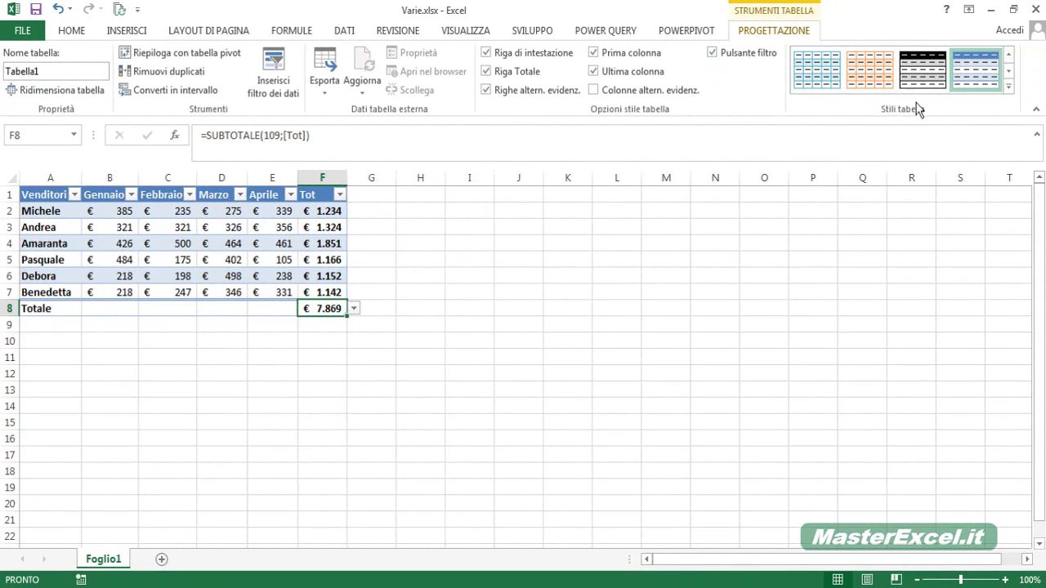
{"action": "left_click", "coordinate": [1008, 86]}
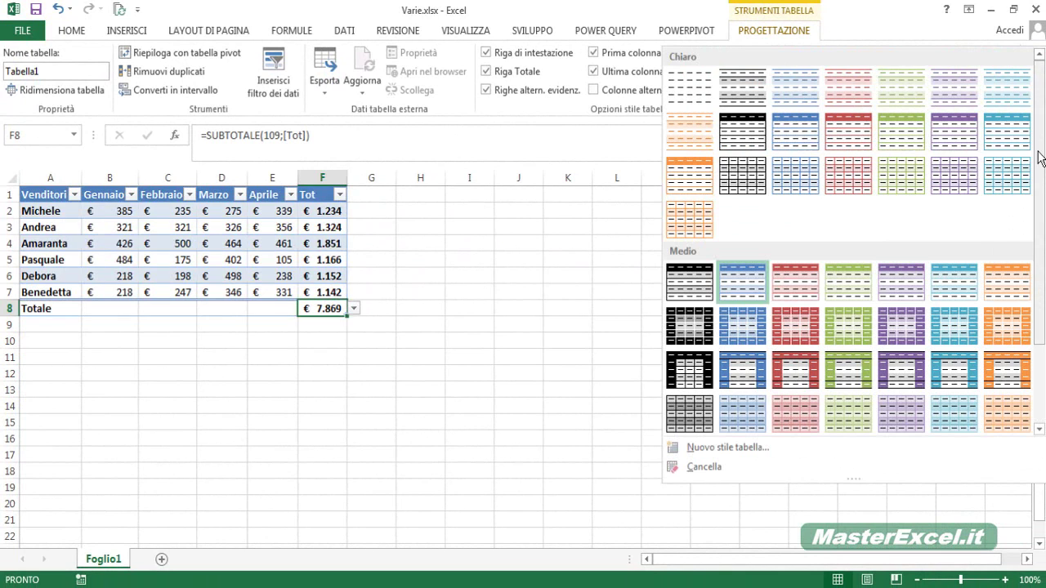
{"action": "left_click_drag", "start_coordinate": [1038, 159], "coordinate": [1038, 206]}
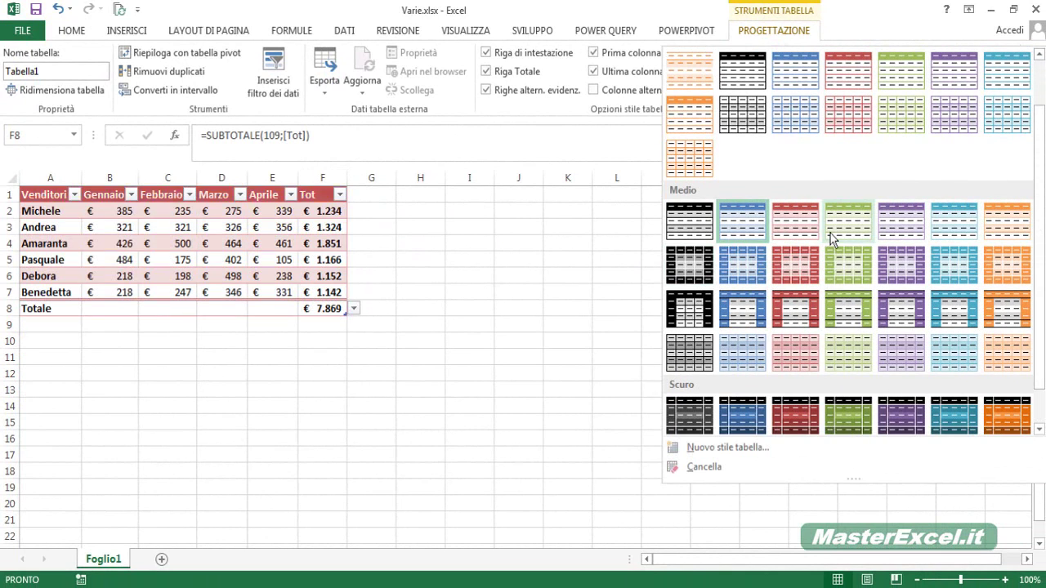
{"action": "scroll", "coordinate": [828, 233], "scroll_direction": "up", "scroll_amount": 1}
{"action": "left_click_drag", "start_coordinate": [1041, 173], "coordinate": [1041, 249]}
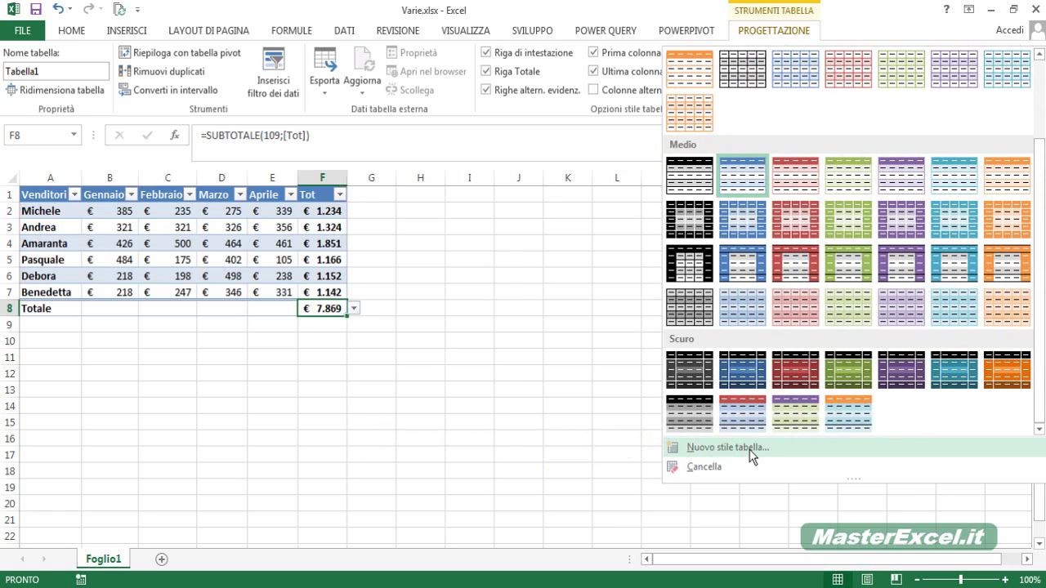
Clear Tabella1's table style and select cells in the sales data.
{"action": "left_click", "coordinate": [696, 468]}
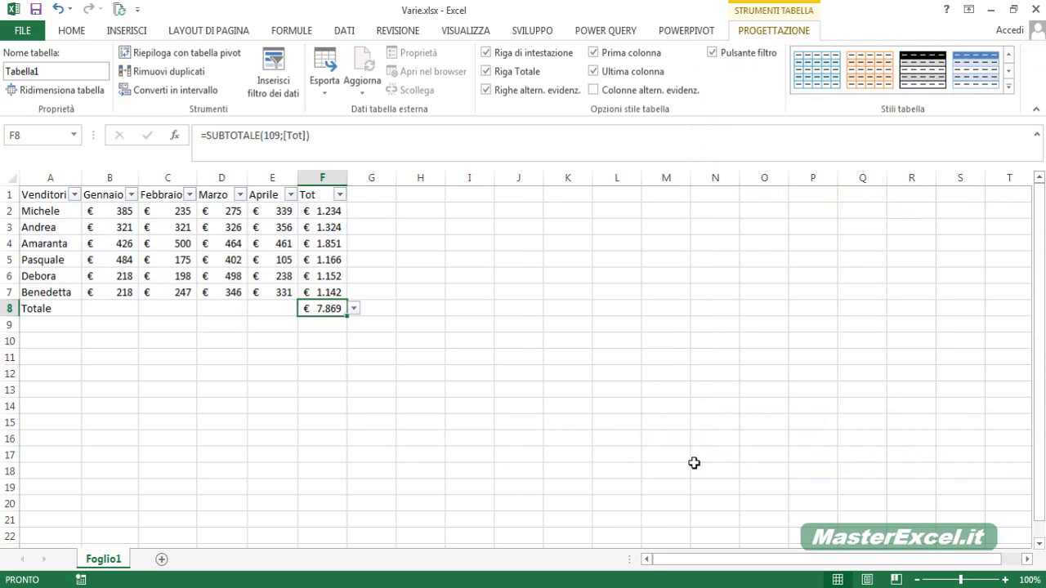
{"action": "left_click", "coordinate": [209, 280]}
{"action": "left_click", "coordinate": [124, 260]}
Select cell D5, locate Tabella1 in the Name box list, then select the Febbraio header.
{"action": "left_click", "coordinate": [228, 254]}
{"action": "left_click", "coordinate": [69, 131]}
{"action": "left_click", "coordinate": [72, 133]}
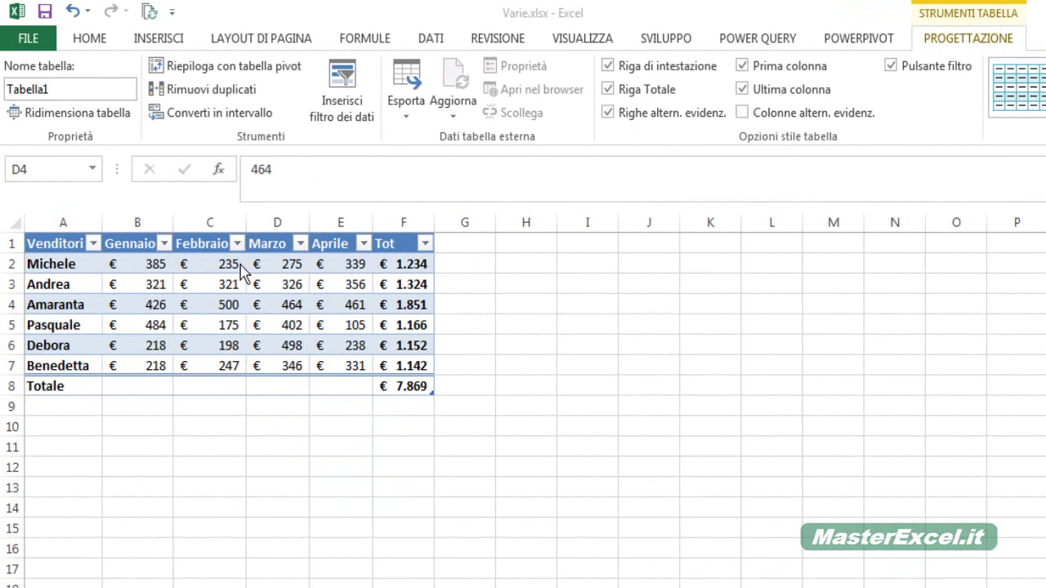
{"action": "left_click", "coordinate": [204, 244]}
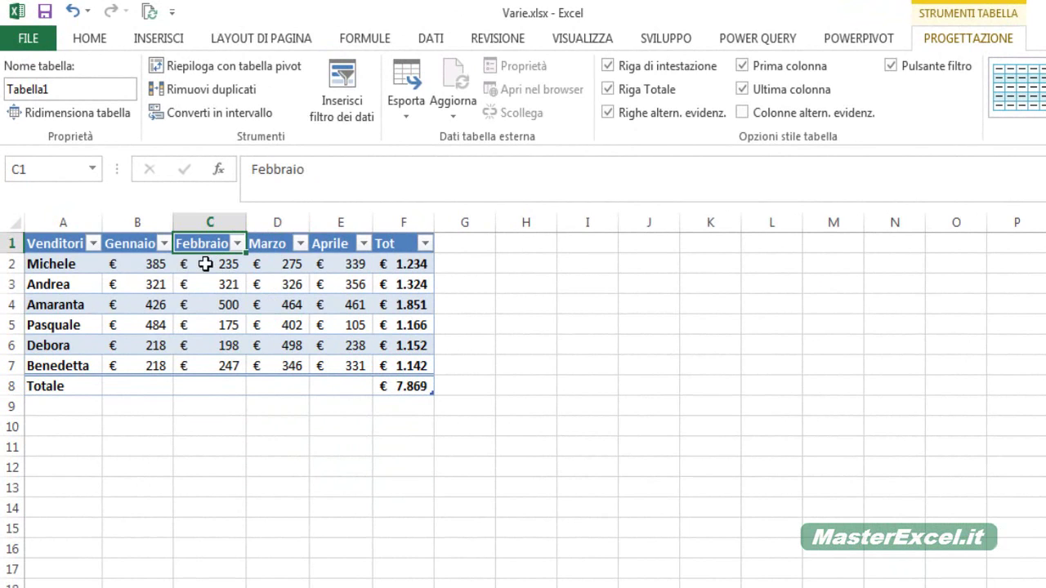
Insert a slicer for Tabella1 on the Venditori column.
{"action": "left_click", "coordinate": [333, 111]}
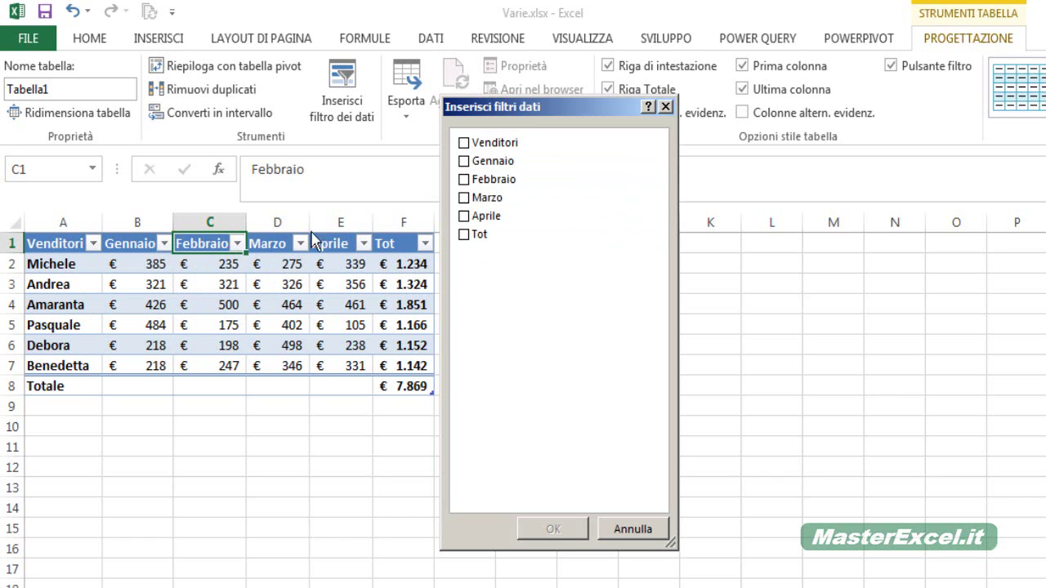
{"action": "left_click", "coordinate": [463, 144]}
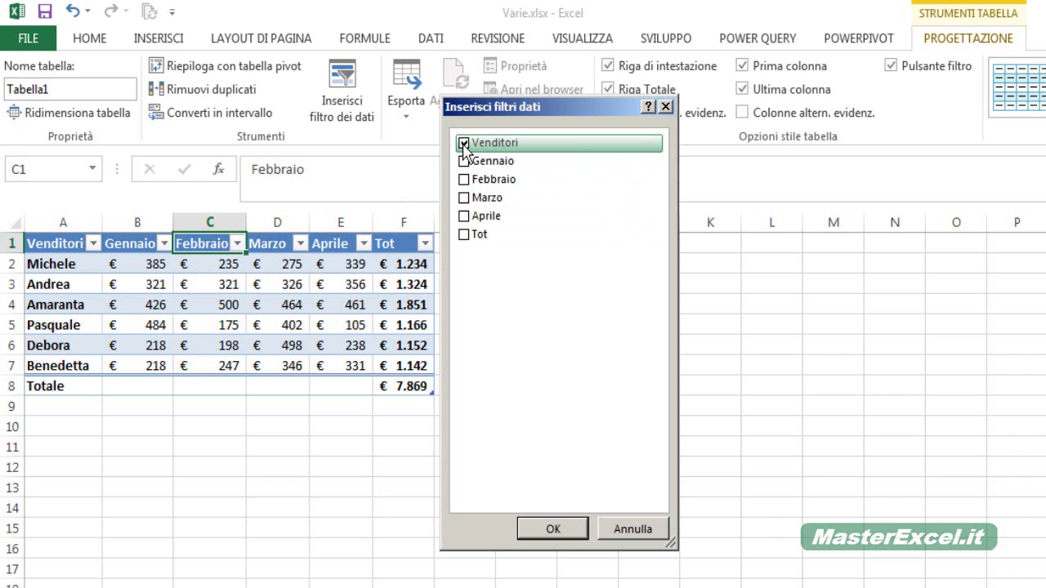
{"action": "left_click", "coordinate": [527, 529]}
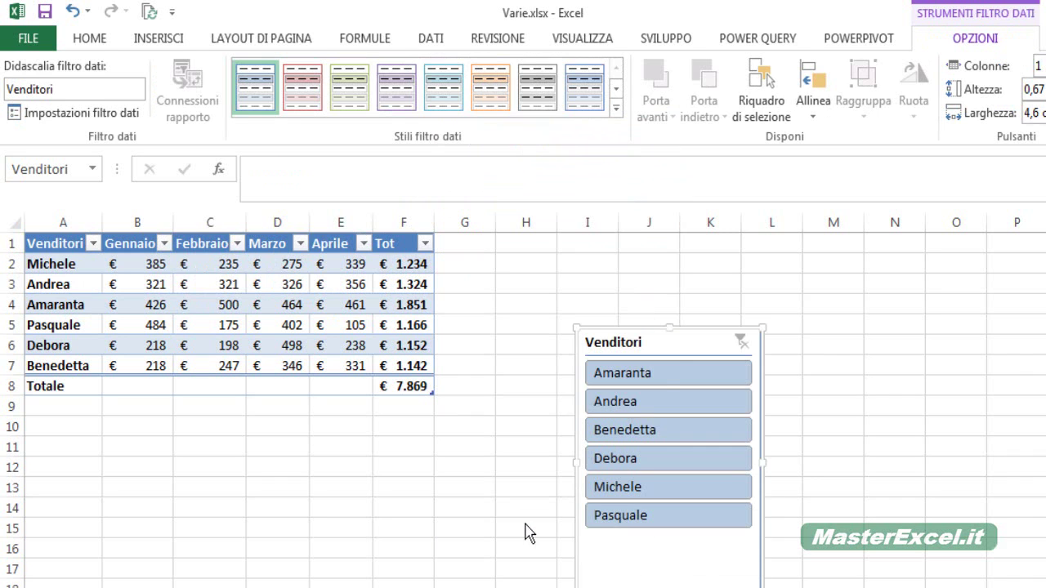
Move the Venditori slicer beside the Tot column, leaving its slicer style unchanged.
{"action": "left_click_drag", "start_coordinate": [695, 349], "coordinate": [558, 258]}
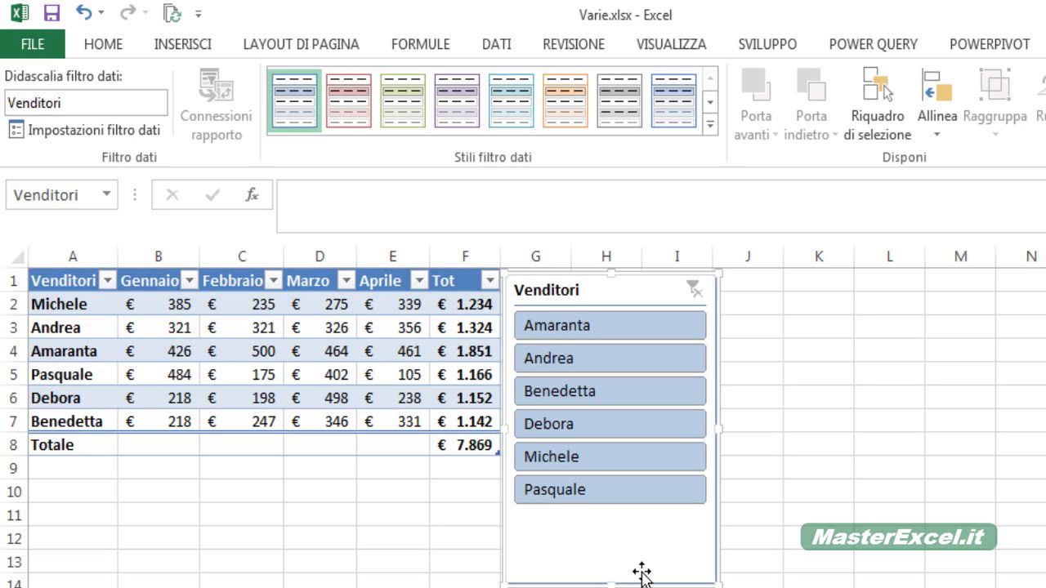
{"action": "left_click", "coordinate": [711, 126]}
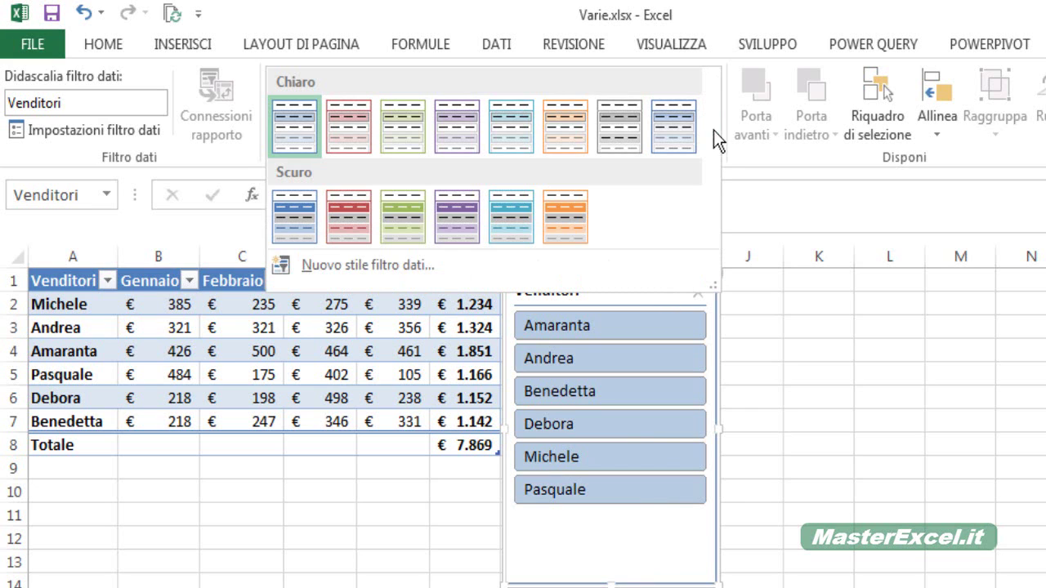
{"action": "left_click", "coordinate": [651, 488]}
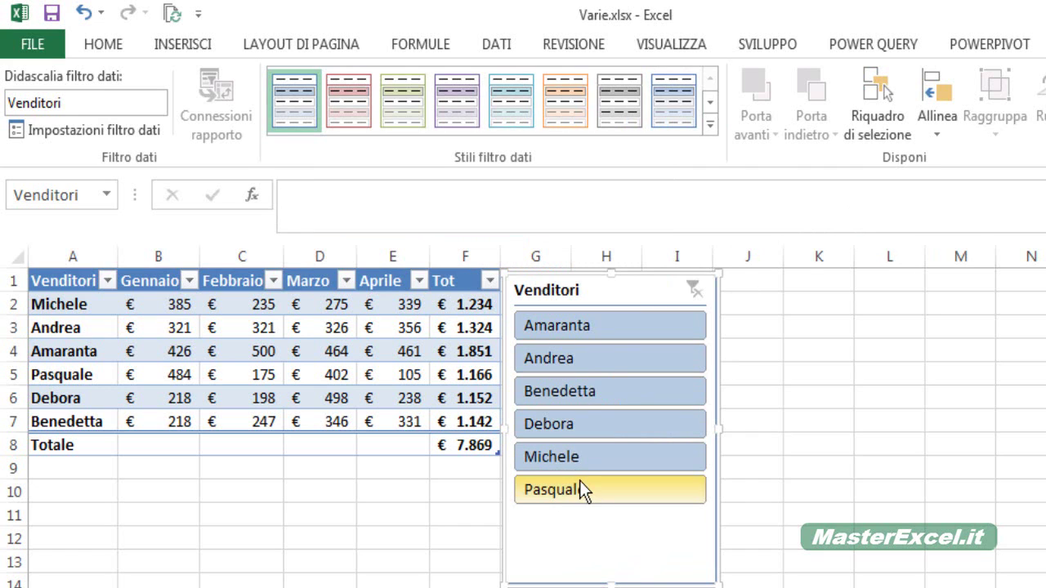
Select Debora in the Venditori slicer and check the € 1.152 total in F8.
{"action": "left_click", "coordinate": [566, 433]}
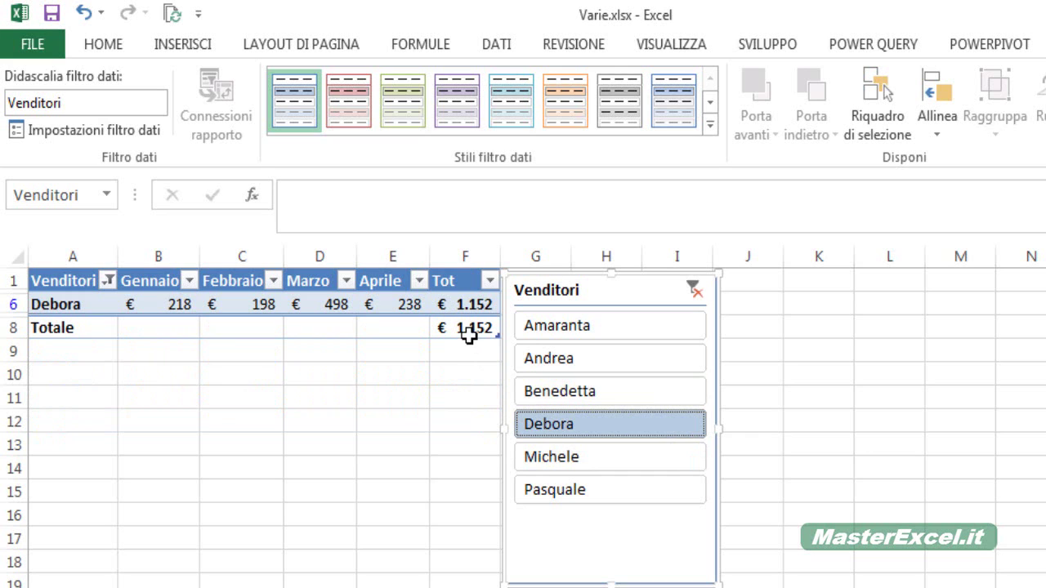
{"action": "left_click", "coordinate": [467, 335]}
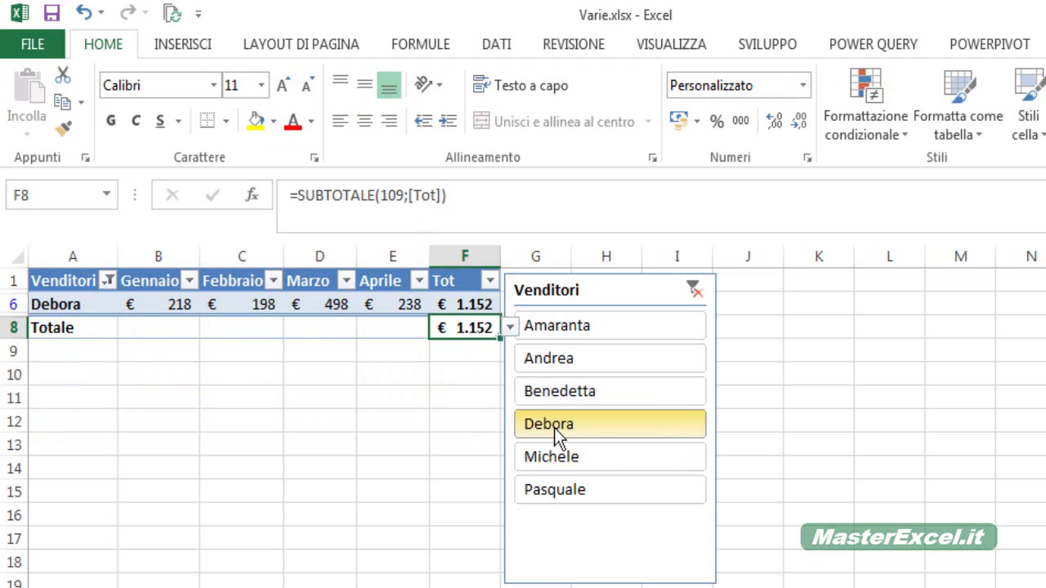
Add Andrea to the Debora filter, then clear the slicer filter to show all sellers.
{"action": "key", "text": "ctrl"}
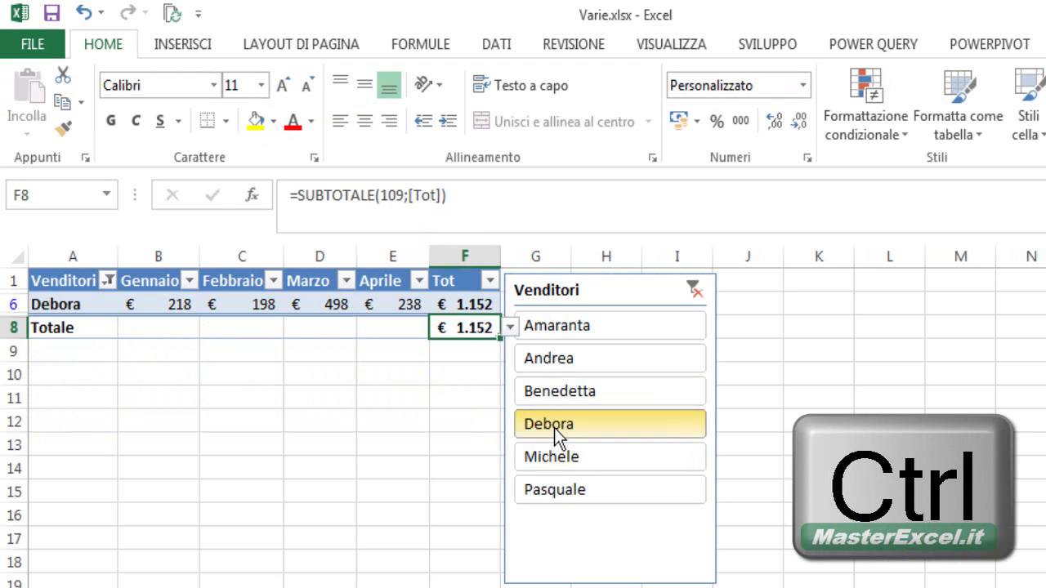
{"action": "left_click", "coordinate": [584, 359], "text": "ctrl"}
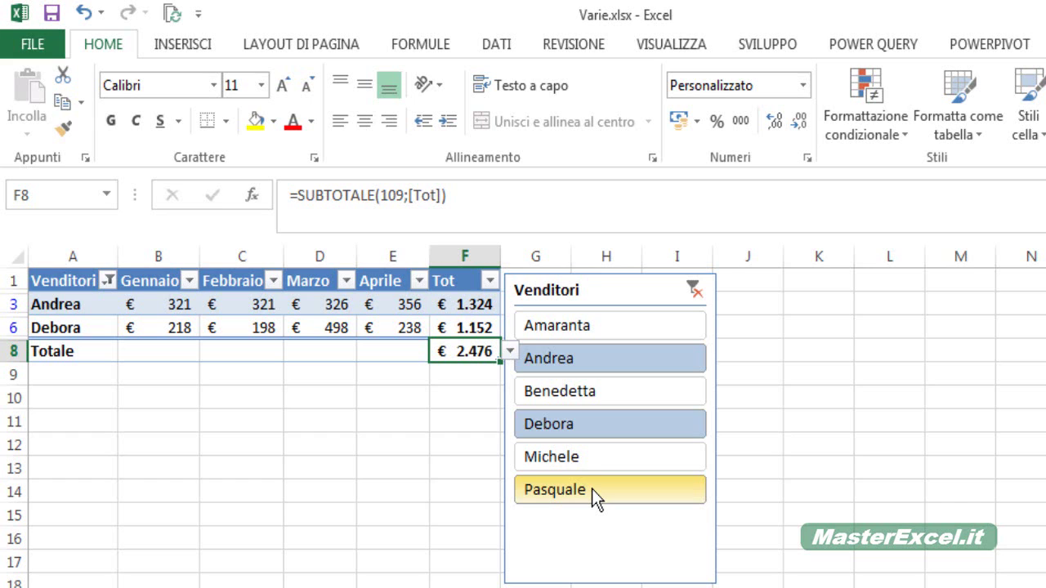
{"action": "left_click", "coordinate": [694, 290]}
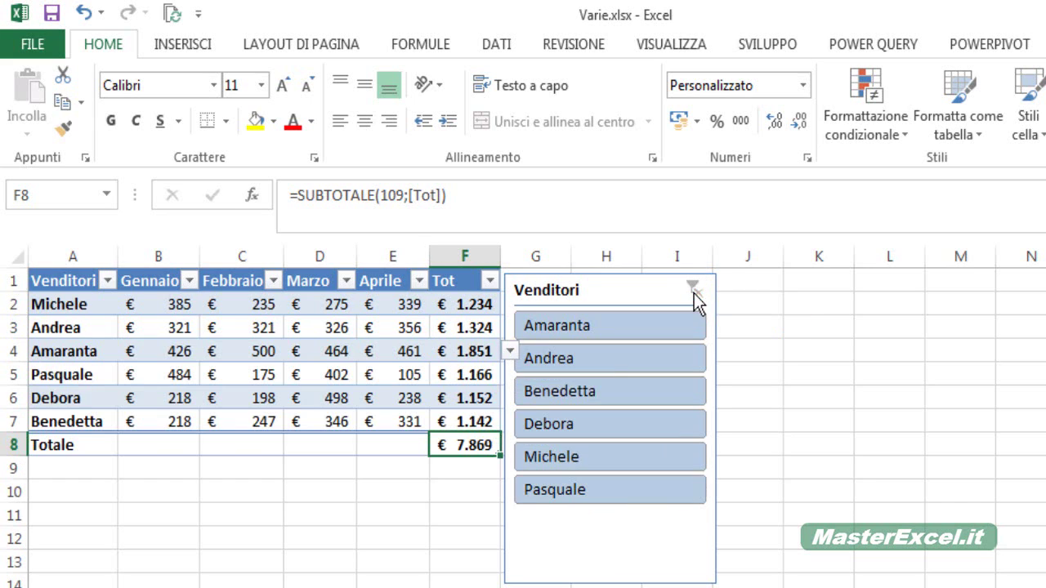